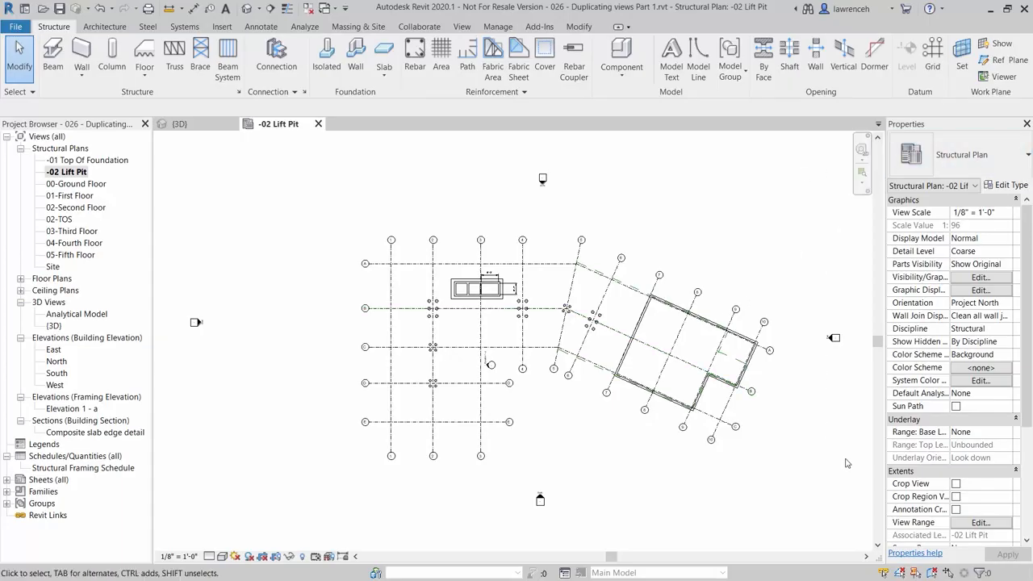
# Try to set the top offset of the -02 Lift Pit plan's view range to 6".
pyautogui.click(974, 523)
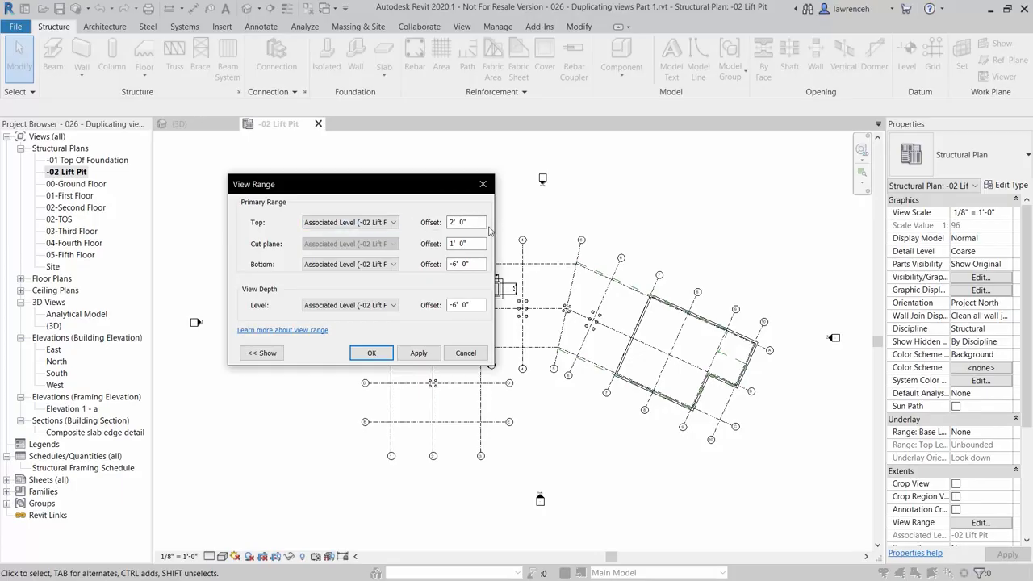
pyautogui.doubleClick(462, 222)
pyautogui.write('6"')
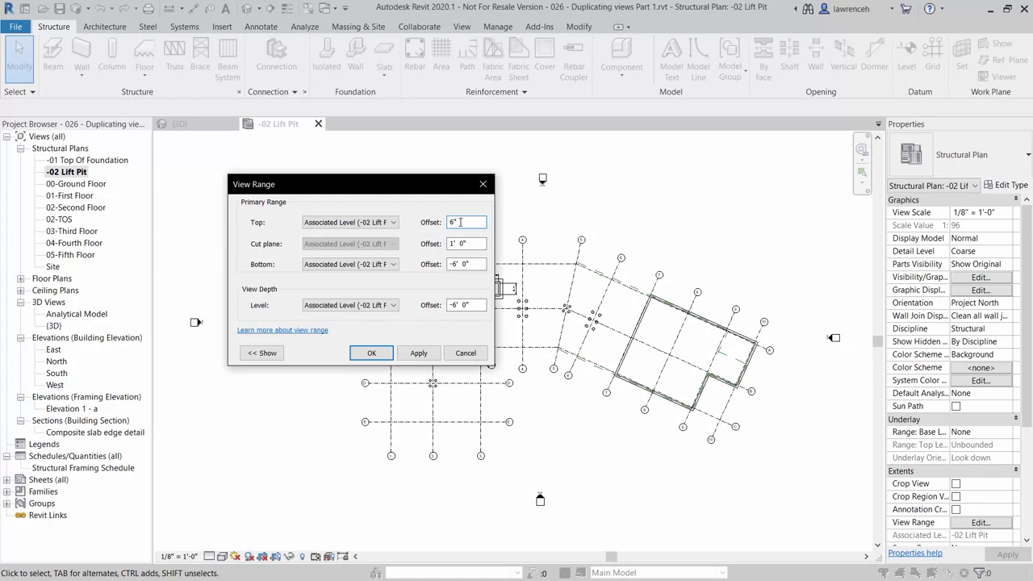
pyautogui.click(423, 354)
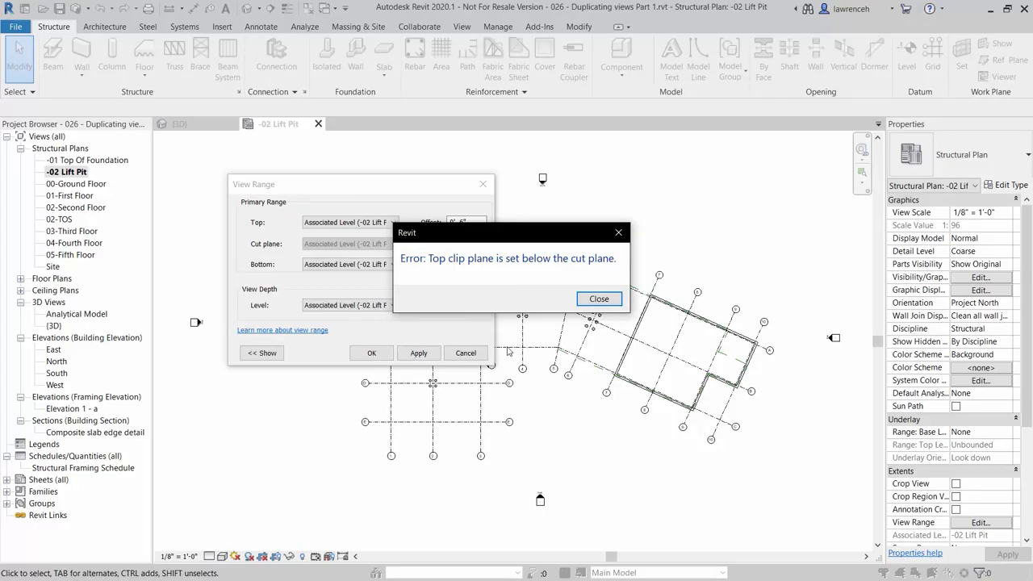
pyautogui.click(599, 300)
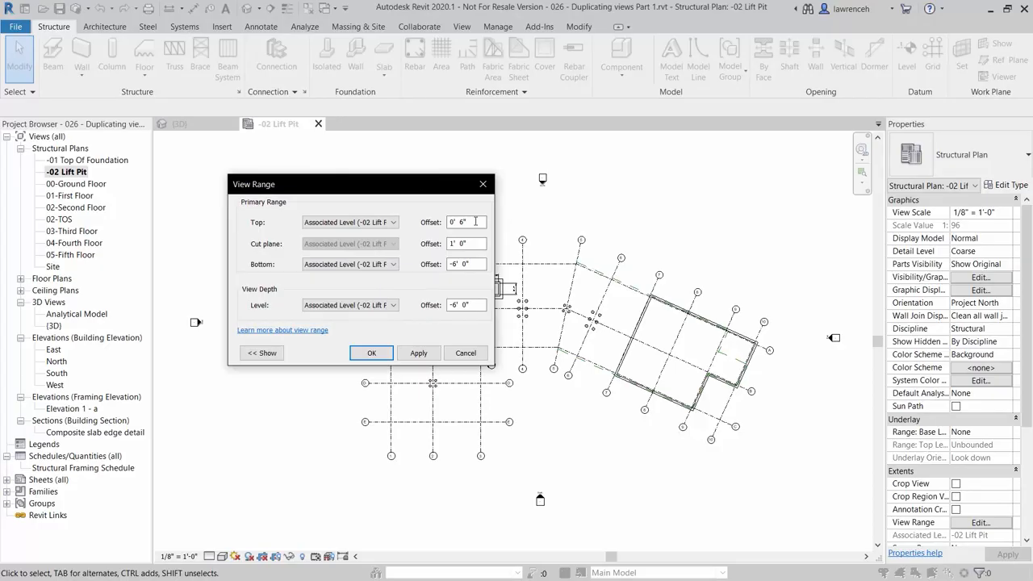
# Set the top offset of the Lift Pit view range to 1' 0".
pyautogui.moveTo(483, 222); pyautogui.dragTo(415, 217)
pyautogui.write('1')
pyautogui.press('Tab')
# Try to lower the bottom offset of the Lift Pit view range to -8'.
pyautogui.moveTo(482, 267); pyautogui.dragTo(437, 269)
pyautogui.write("-8'")
pyautogui.click(432, 355)
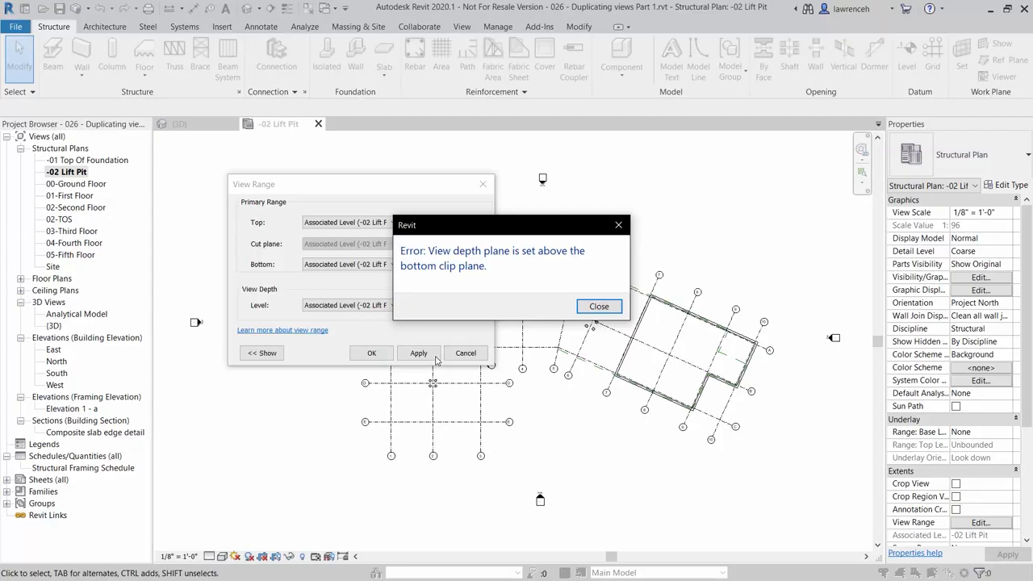
pyautogui.click(599, 306)
# Set the bottom offset of the Lift Pit view range to -6' and apply the range.
pyautogui.click(480, 264)
pyautogui.moveTo(480, 264); pyautogui.dragTo(404, 281)
pyautogui.write('-')
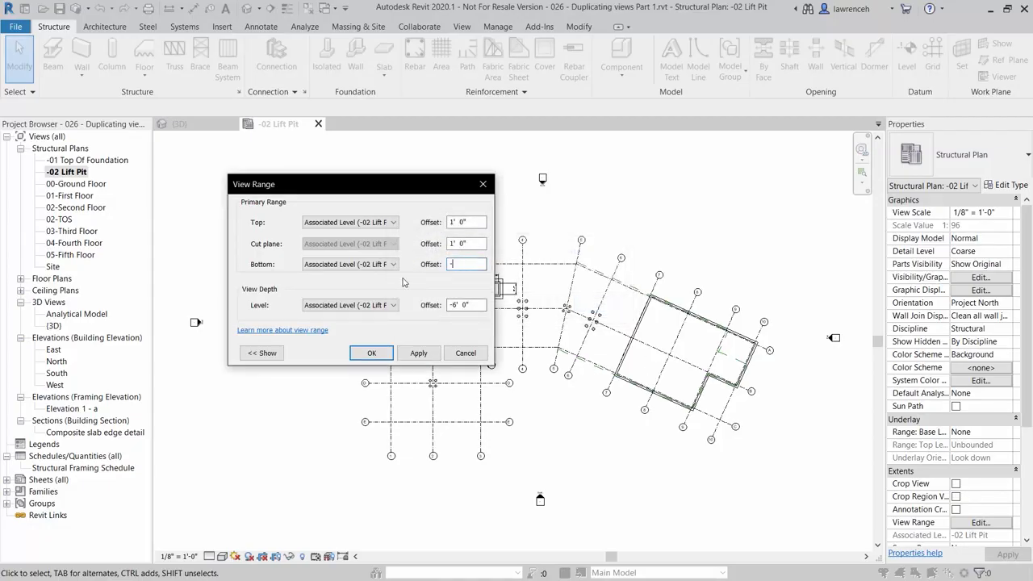
pyautogui.write('6')
pyautogui.click(419, 353)
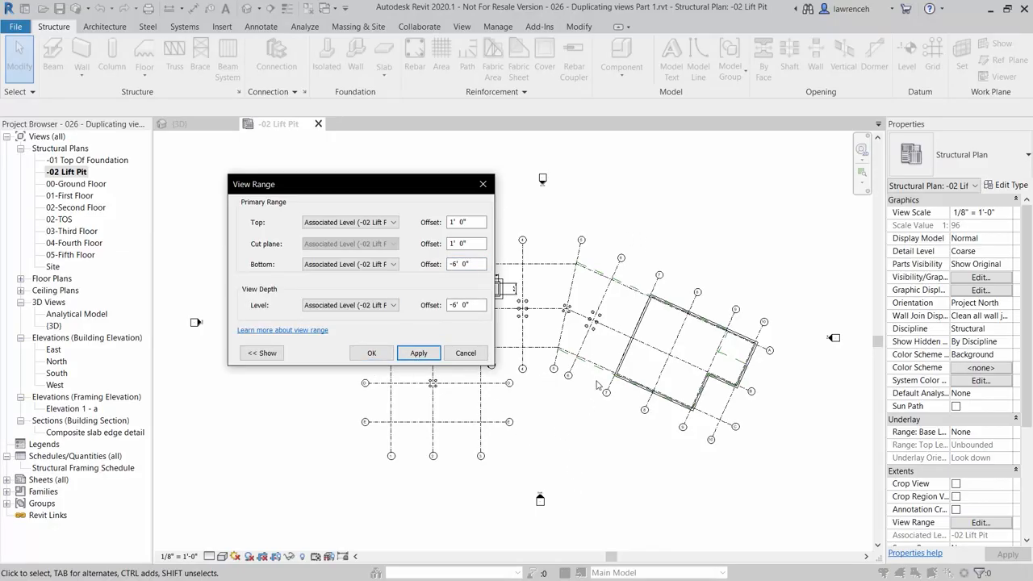
# Set both the bottom plane and the view depth level of the Lift Pit view range to Unlimited and apply.
pyautogui.click(360, 265)
pyautogui.click(327, 292)
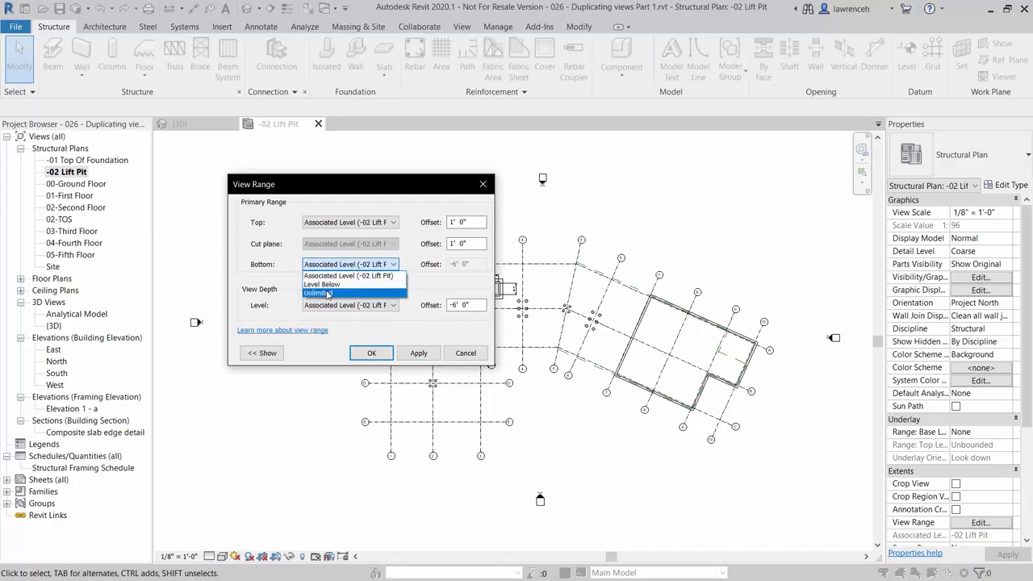
pyautogui.click(388, 313)
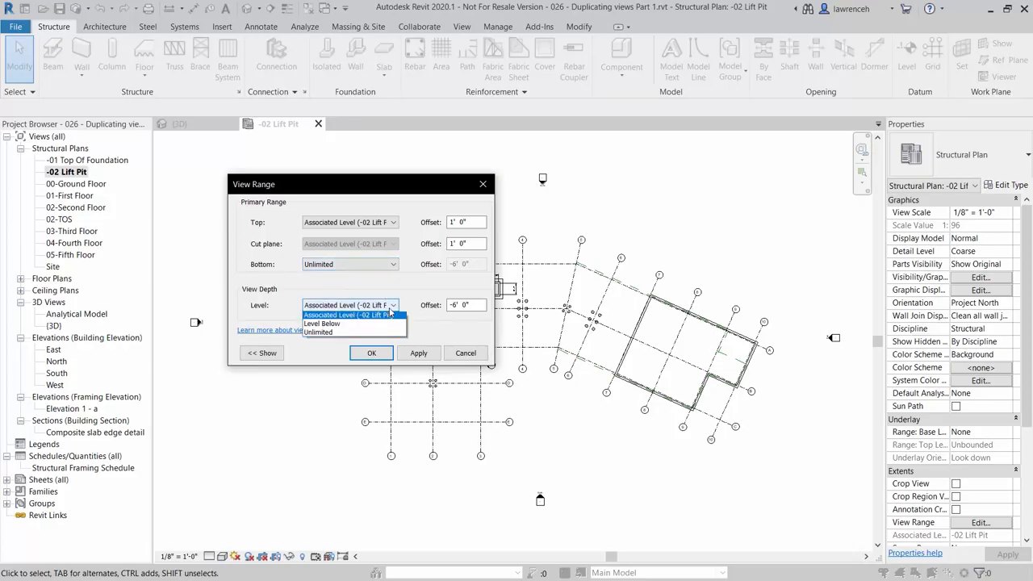
pyautogui.click(353, 335)
pyautogui.click(425, 354)
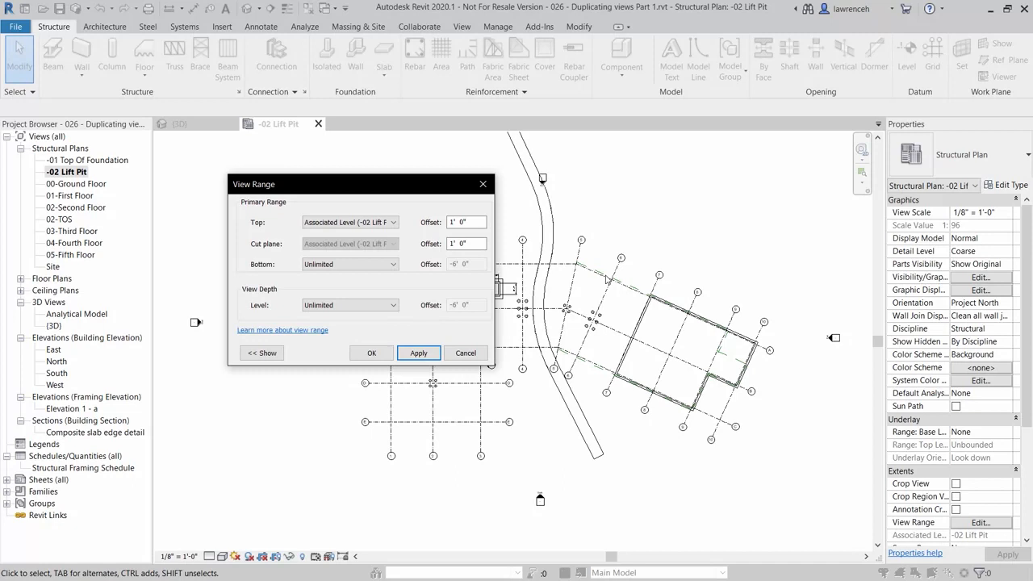
# Set the view range's bottom plane to Associated Level (-02 Lift Pit), then apply and accept the view range.
pyautogui.click(390, 264)
pyautogui.click(419, 265)
pyautogui.click(381, 266)
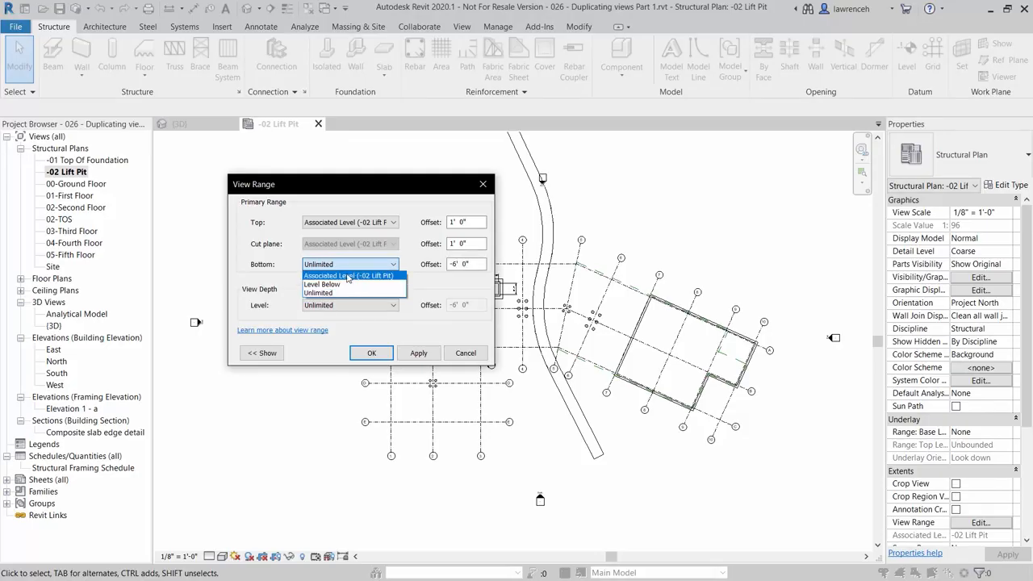
pyautogui.click(349, 276)
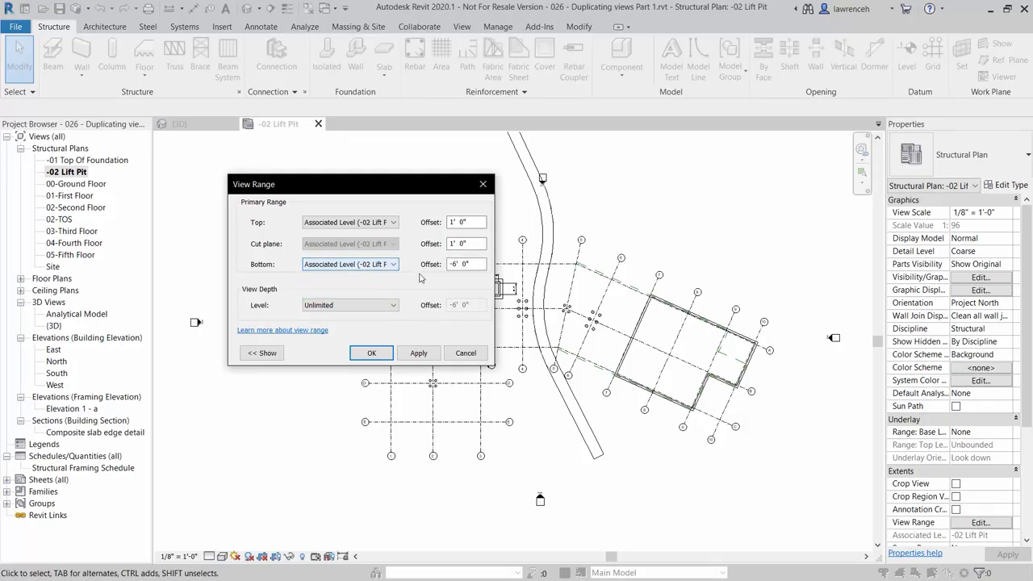
pyautogui.click(427, 355)
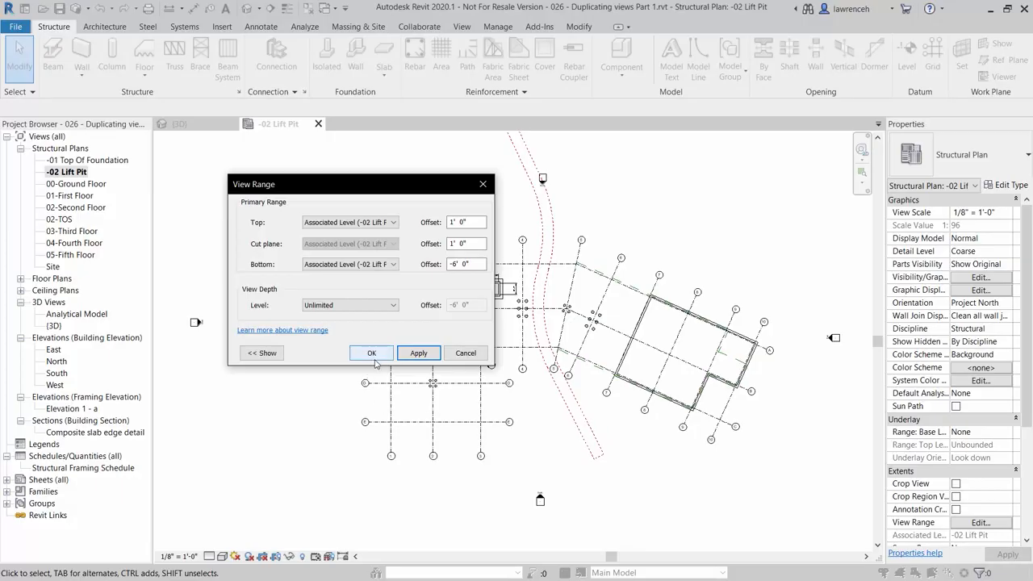
pyautogui.click(372, 353)
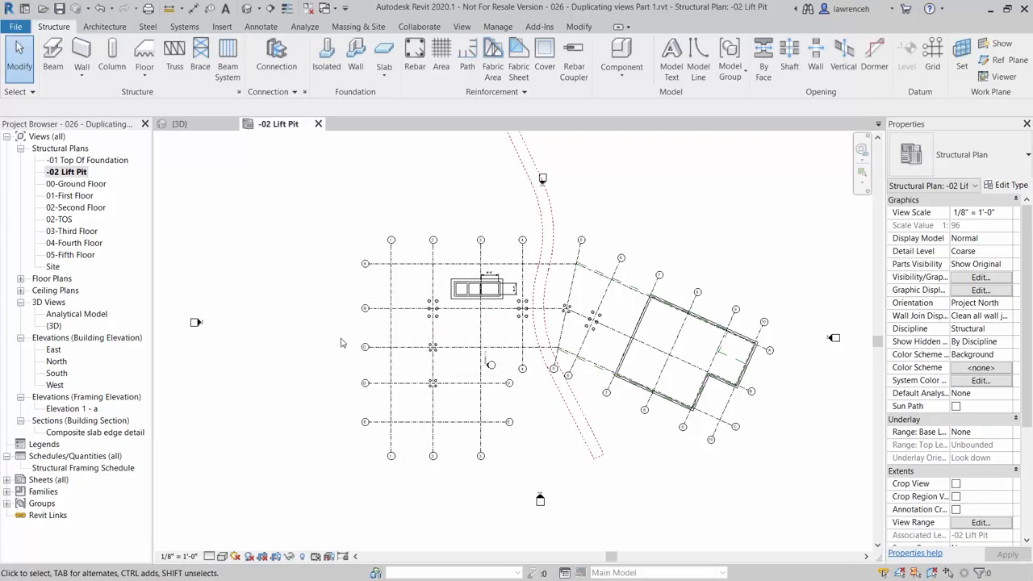
# Change the line color of the <Beyond> line style to Green in the project's line styles.
pyautogui.click(509, 33)
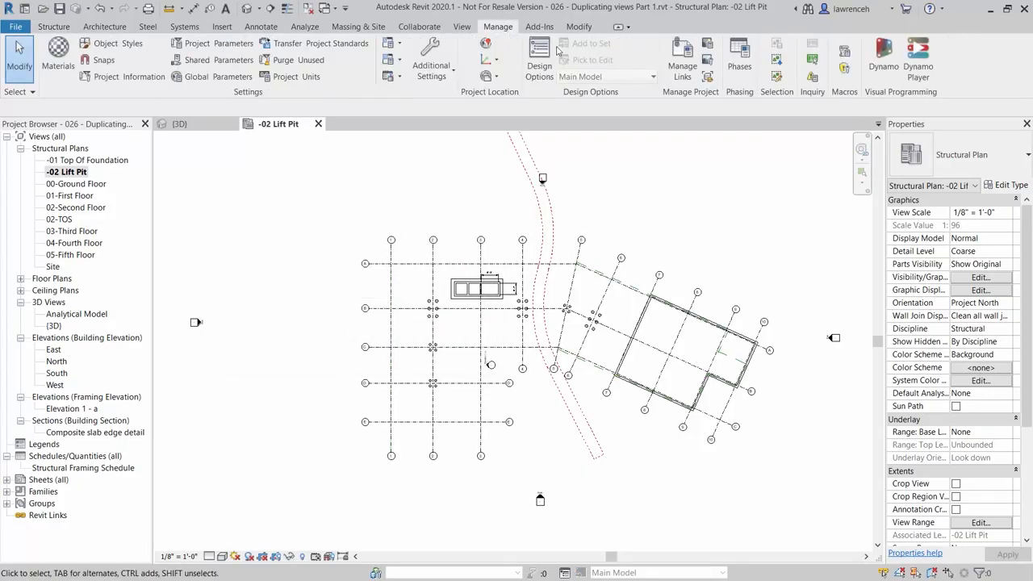
pyautogui.click(444, 86)
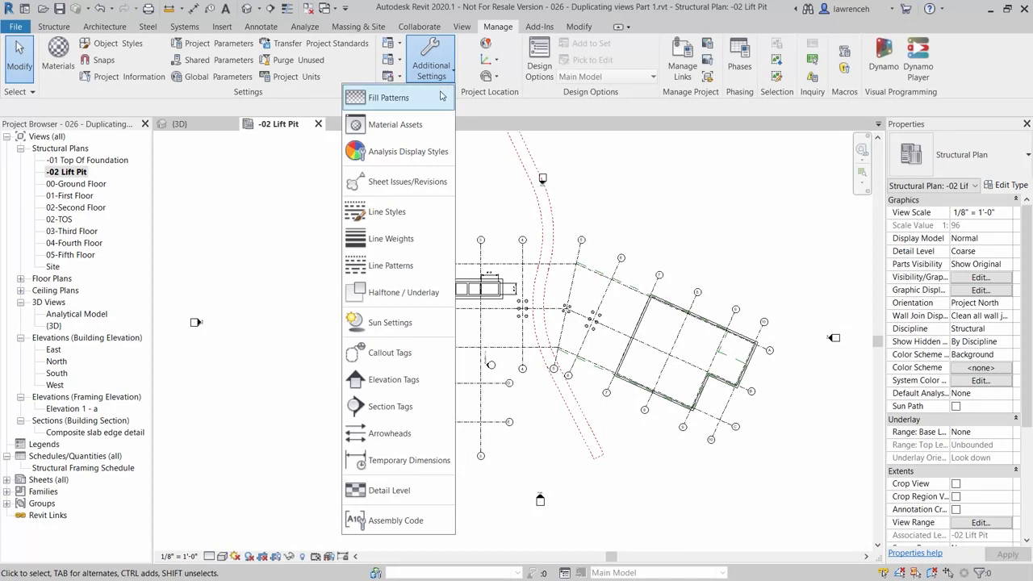
pyautogui.click(412, 216)
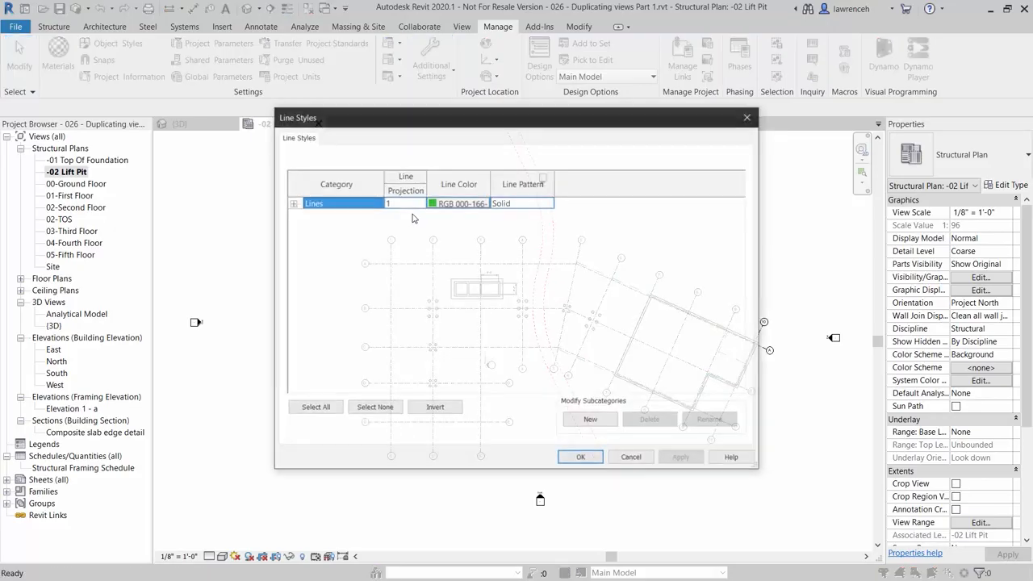
pyautogui.click(289, 203)
pyautogui.click(325, 226)
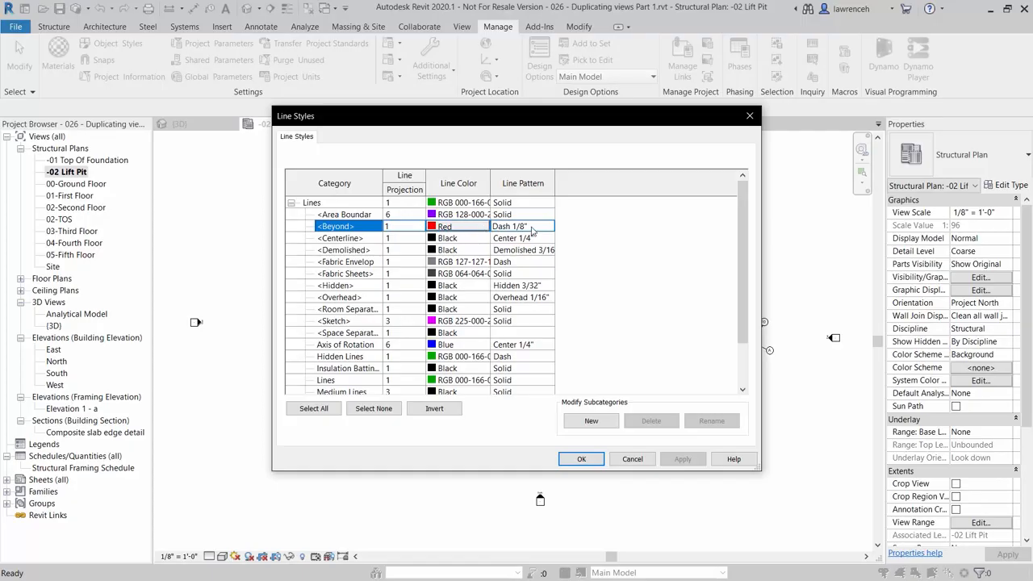
pyautogui.click(468, 233)
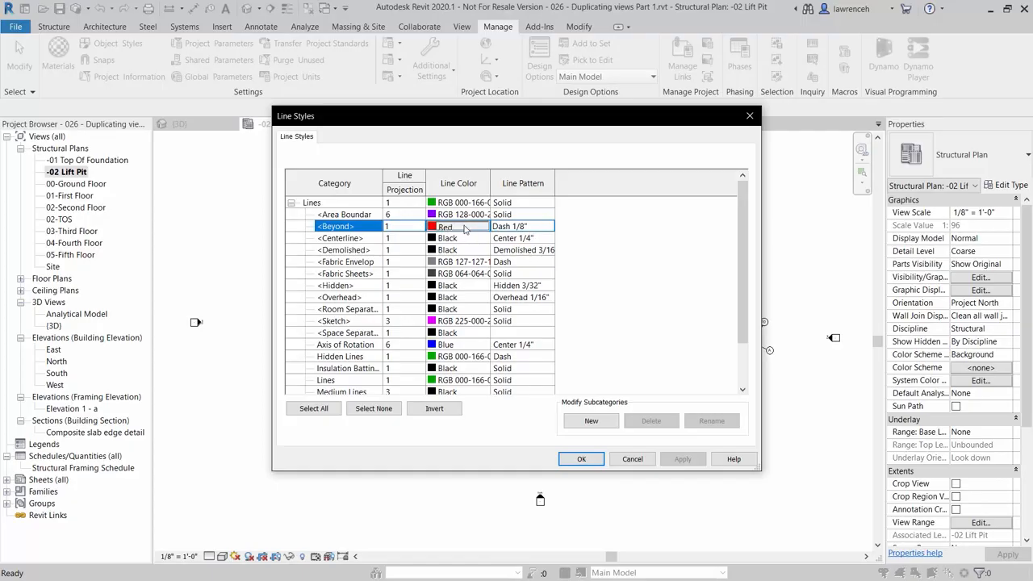
pyautogui.click(418, 227)
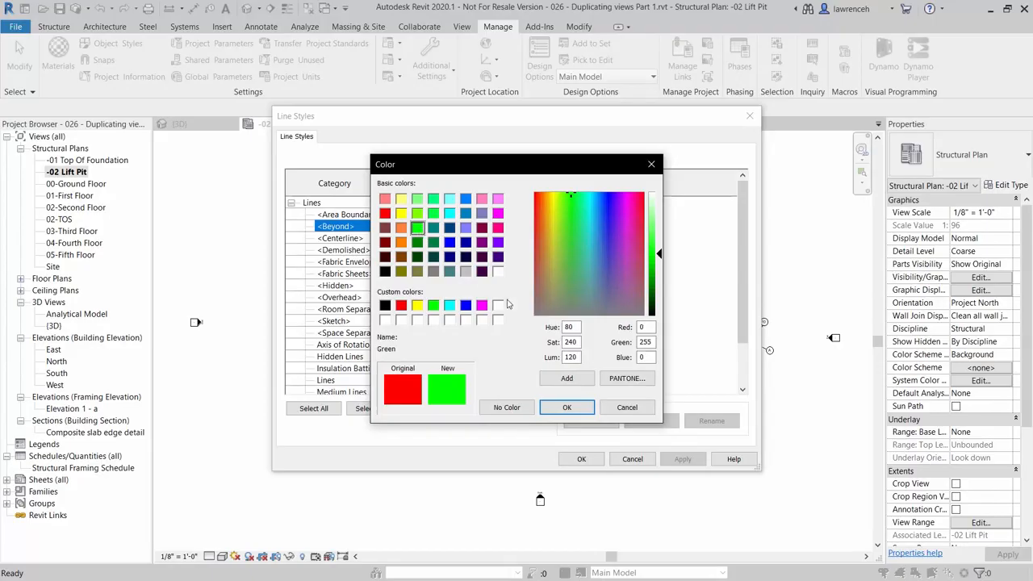
pyautogui.click(566, 407)
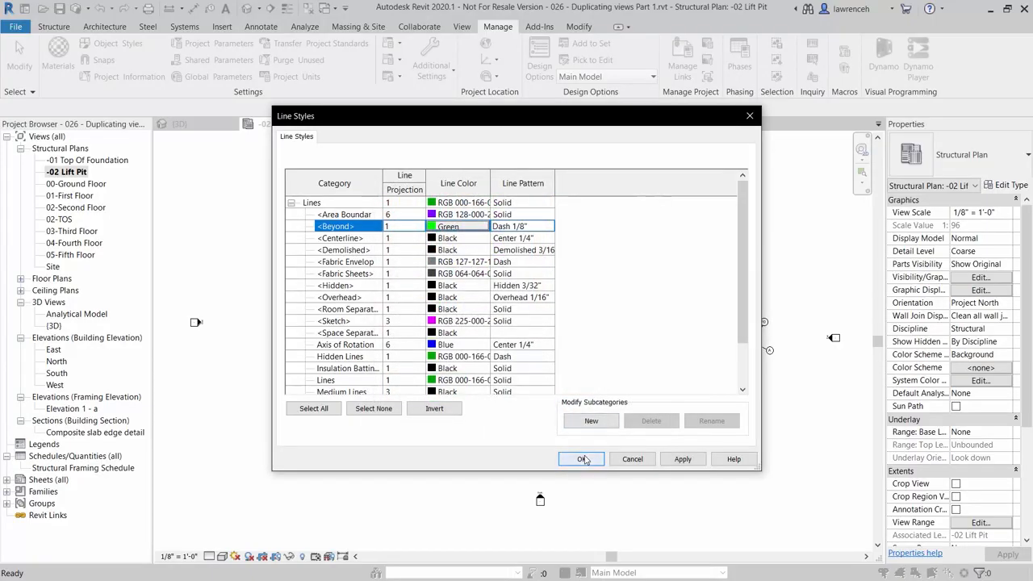
pyautogui.click(581, 459)
pyautogui.scroll(3, 632, 442)
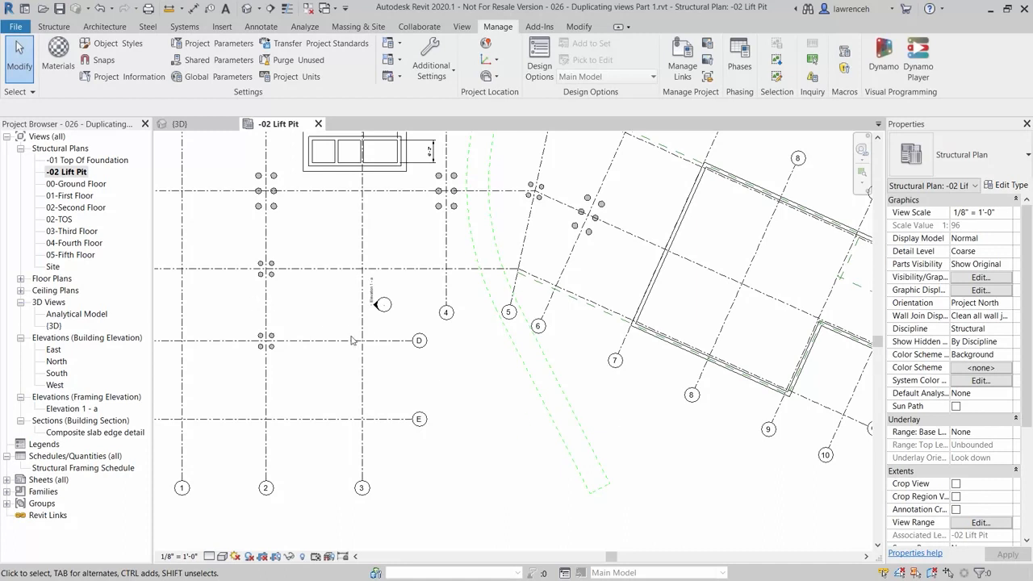
# Open the 00-Ground Floor structural plan and dismiss the save reminder without saving.
pyautogui.doubleClick(77, 184)
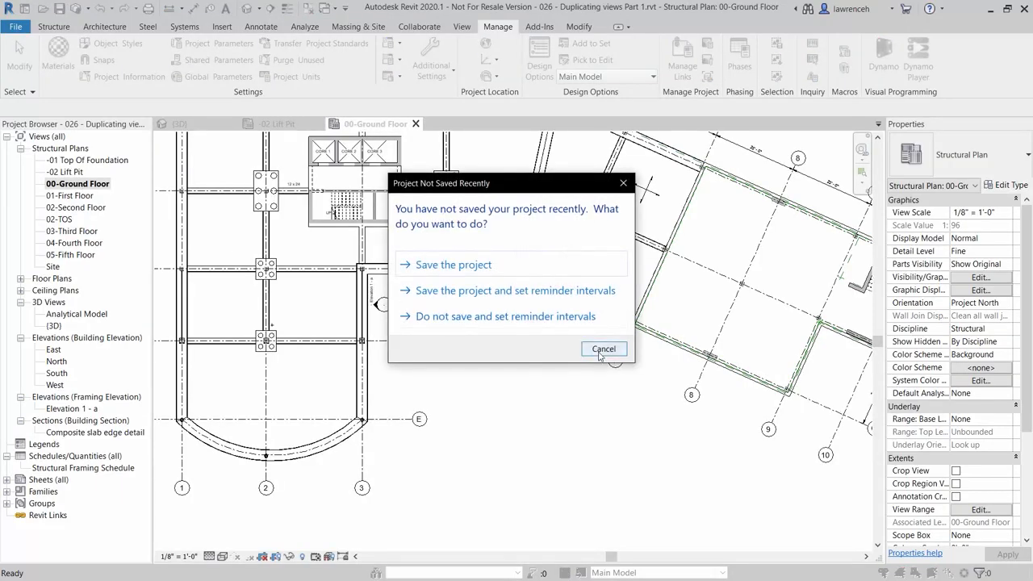
pyautogui.click(602, 349)
pyautogui.moveTo(563, 354); pyautogui.dragTo(544, 439, button='middle')
pyautogui.scroll(-1, 548, 452)
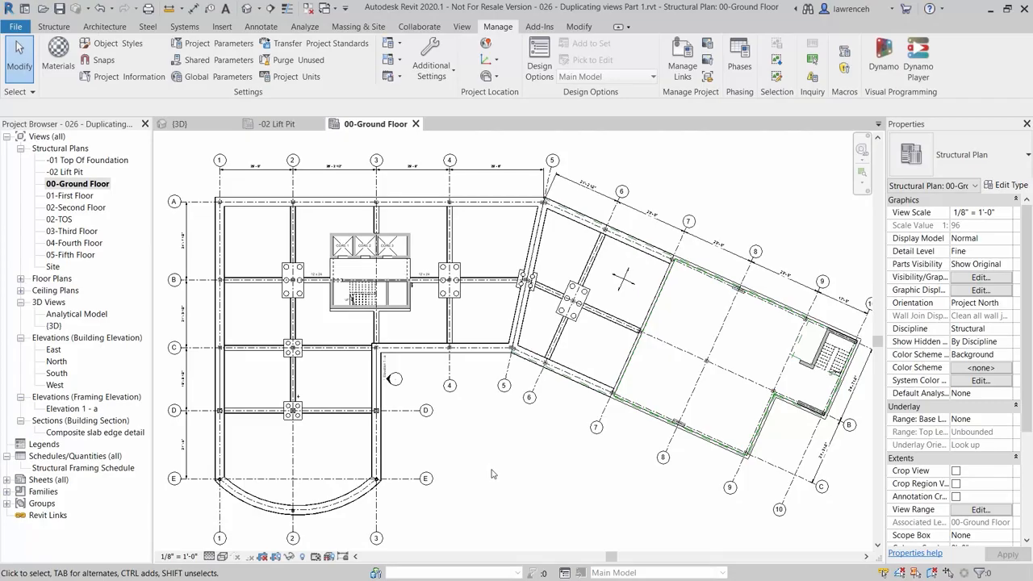
# Set the bottom and view depth offsets of the 00-Ground Floor view range to 0 and accept the range.
pyautogui.click(981, 510)
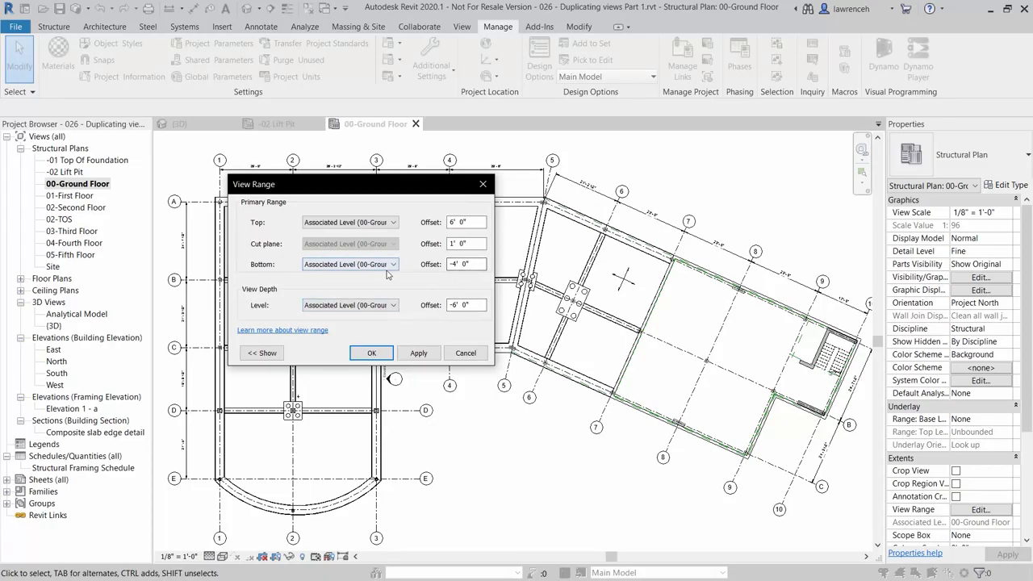
pyautogui.moveTo(472, 263); pyautogui.dragTo(433, 265)
pyautogui.write('0')
pyautogui.moveTo(486, 304); pyautogui.dragTo(423, 306)
pyautogui.write('0')
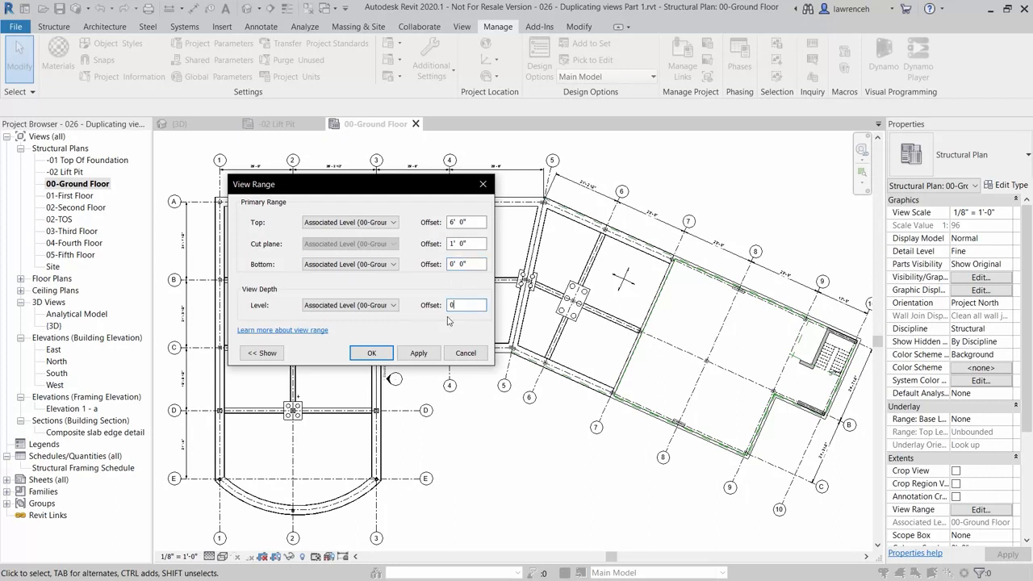
pyautogui.click(433, 355)
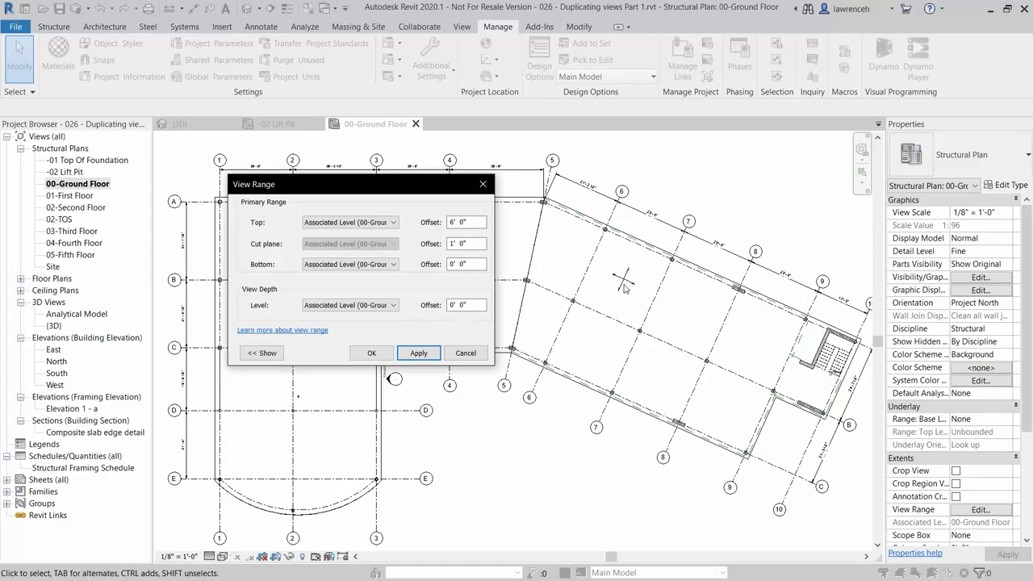
pyautogui.click(371, 353)
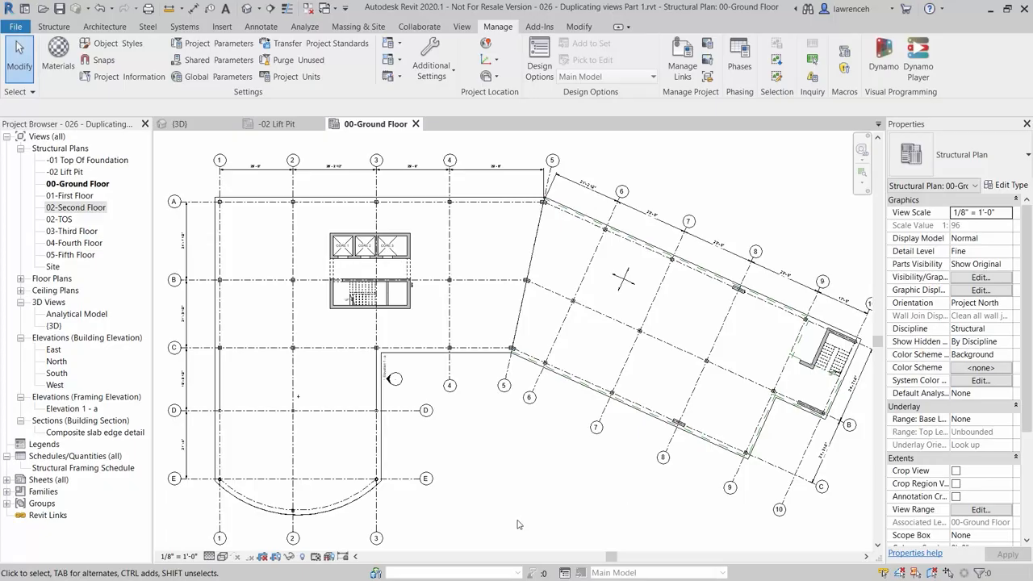
# Set the visual style of the 00-Ground Floor plan to Hidden Line.
pyautogui.click(222, 557)
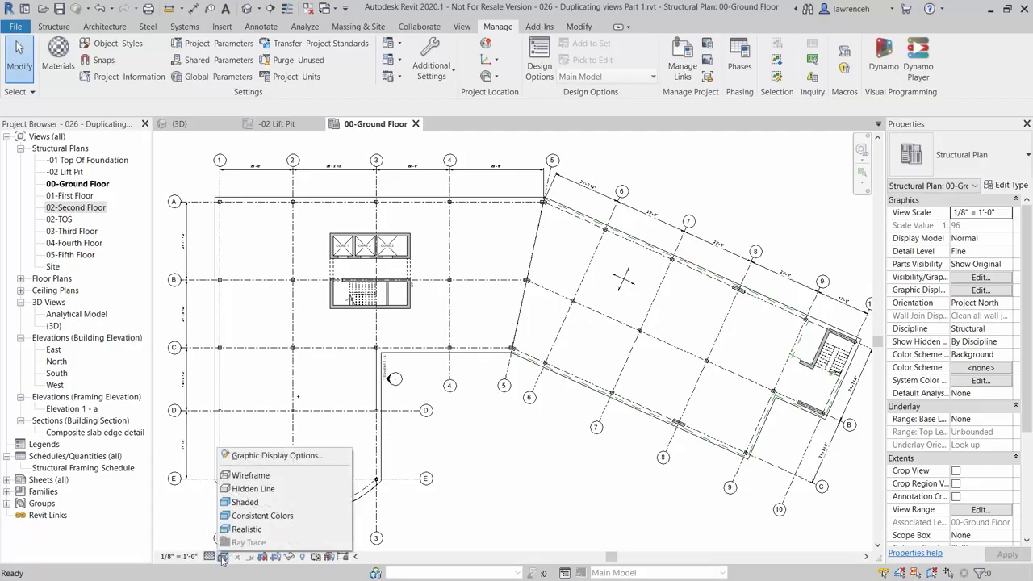
pyautogui.click(267, 489)
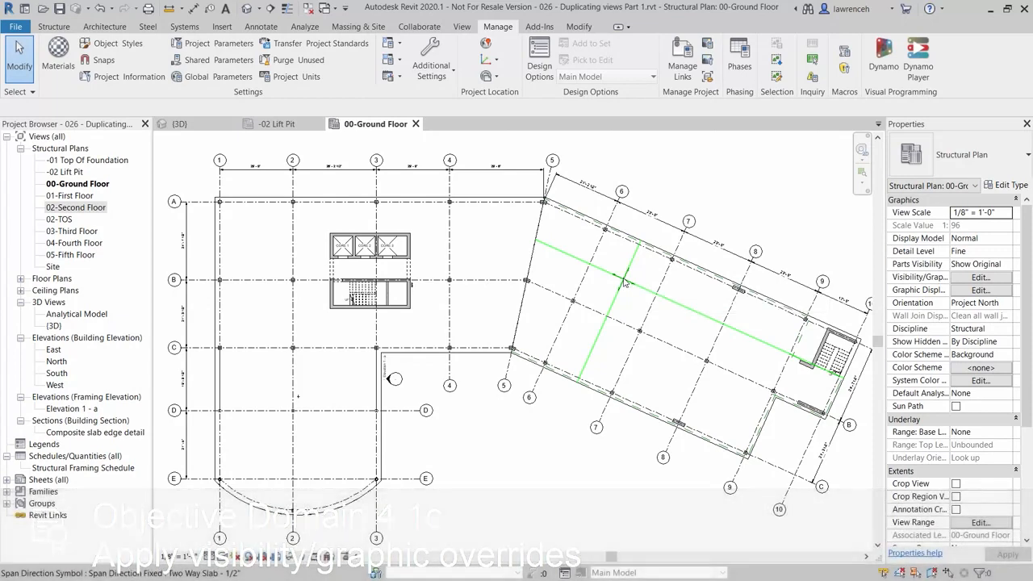
# Hide the whole category of the span direction symbol near grid 6 in the 00-Ground Floor plan.
pyautogui.click(623, 280)
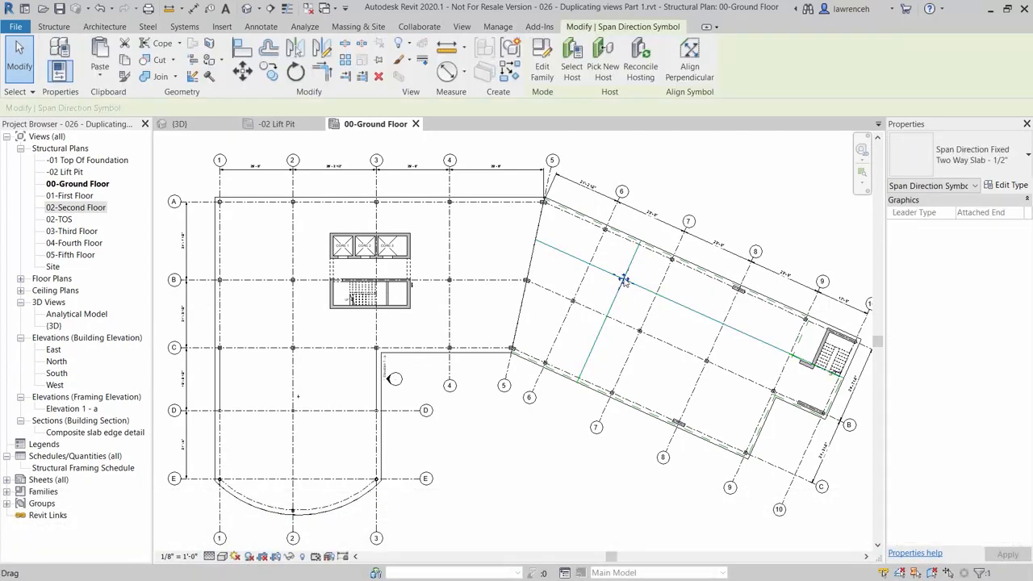
pyautogui.rightClick(624, 280)
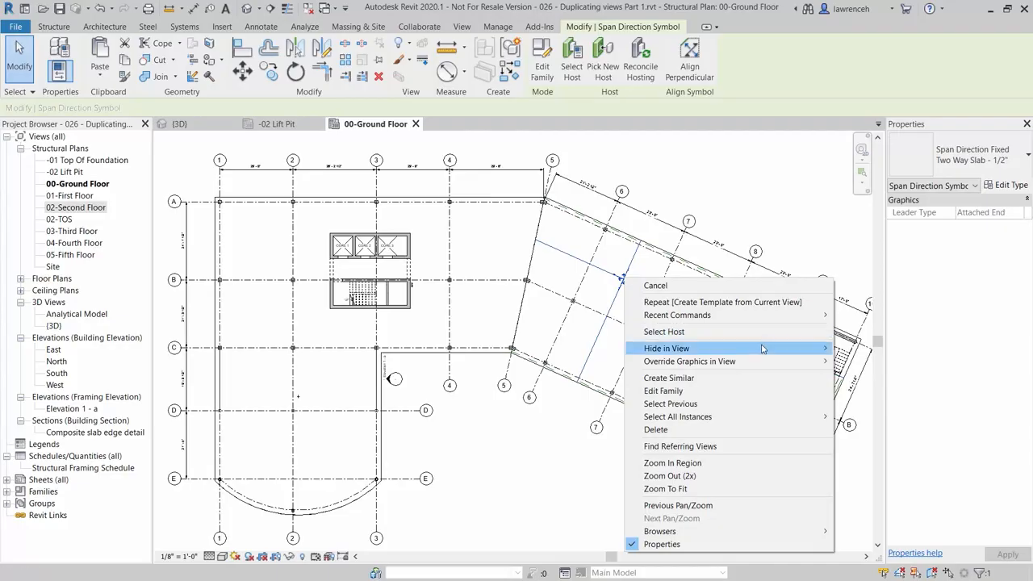
pyautogui.moveTo(766, 348)
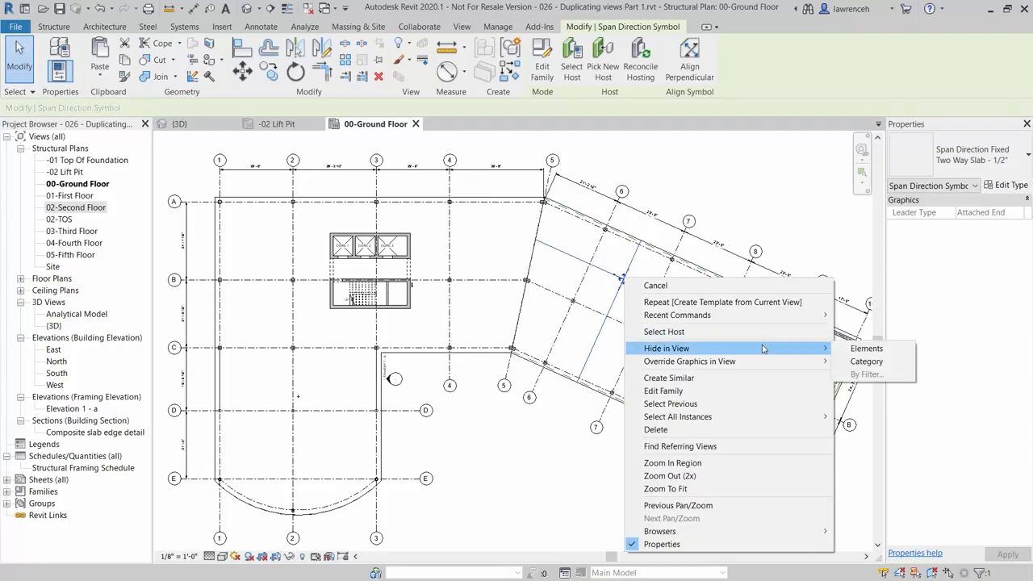
pyautogui.click(878, 363)
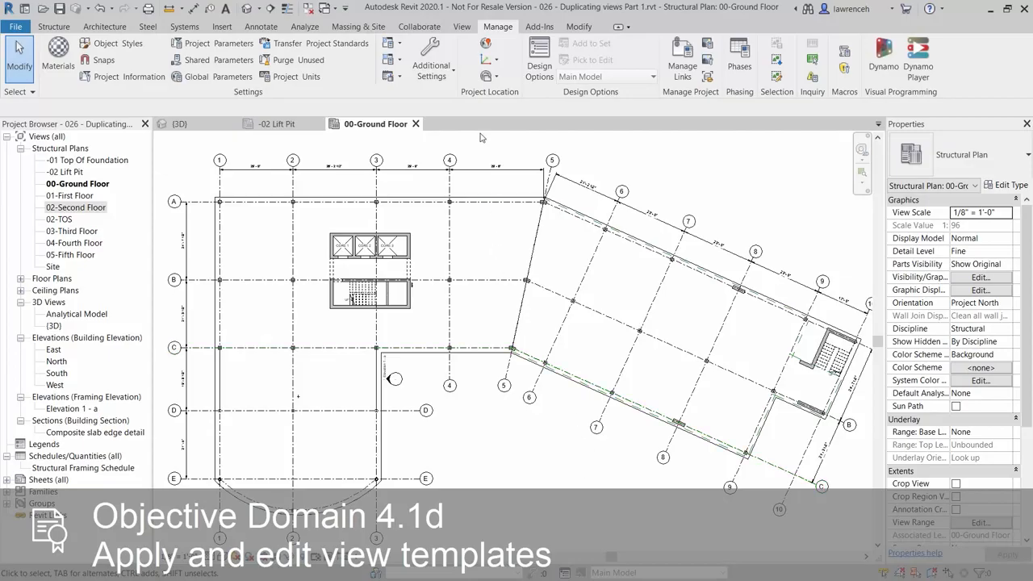
# Create a view template named Floor Plan GA from the 00-Ground Floor plan, keeping its view scale included.
pyautogui.click(463, 27)
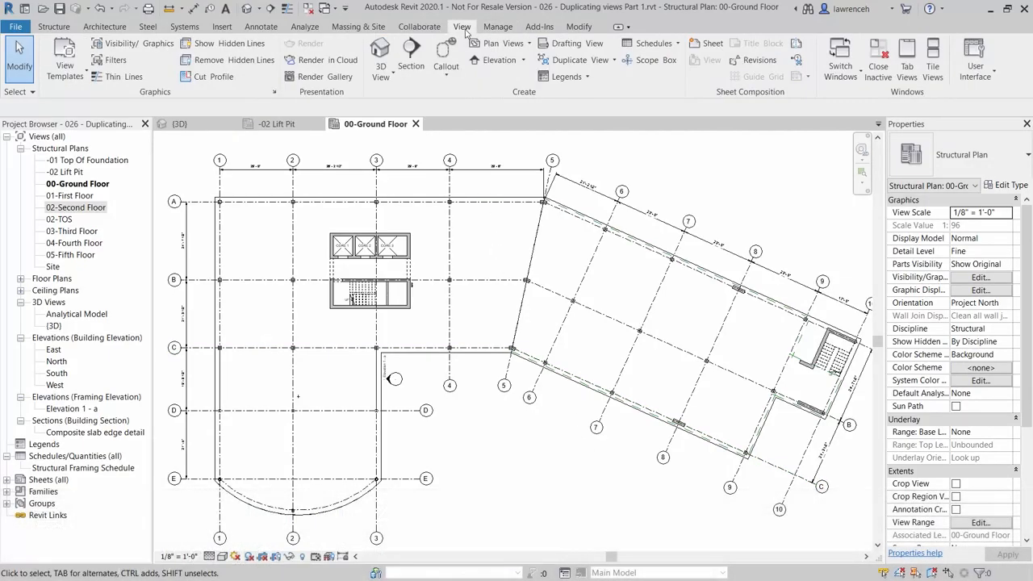
pyautogui.click(79, 80)
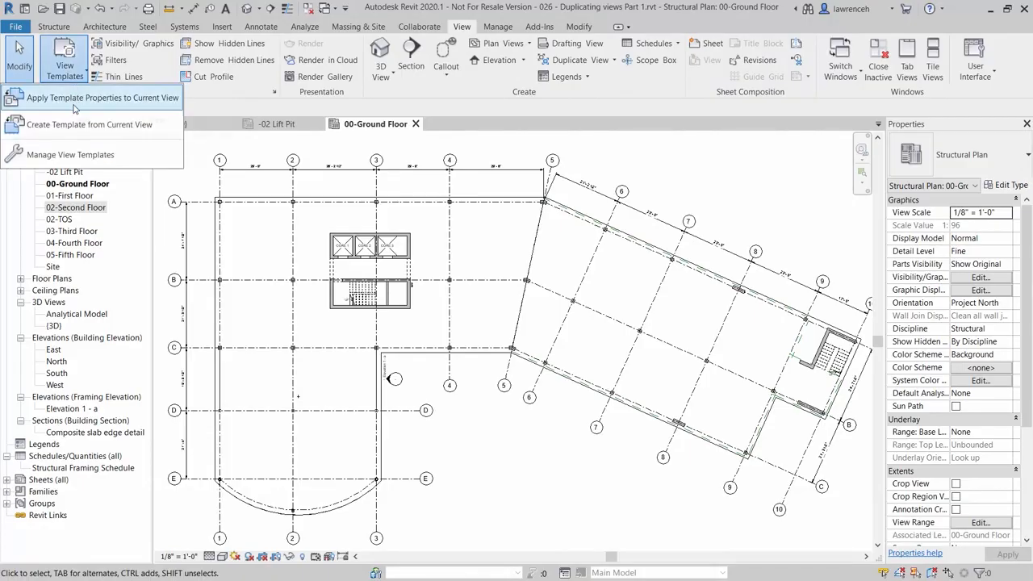
pyautogui.click(120, 127)
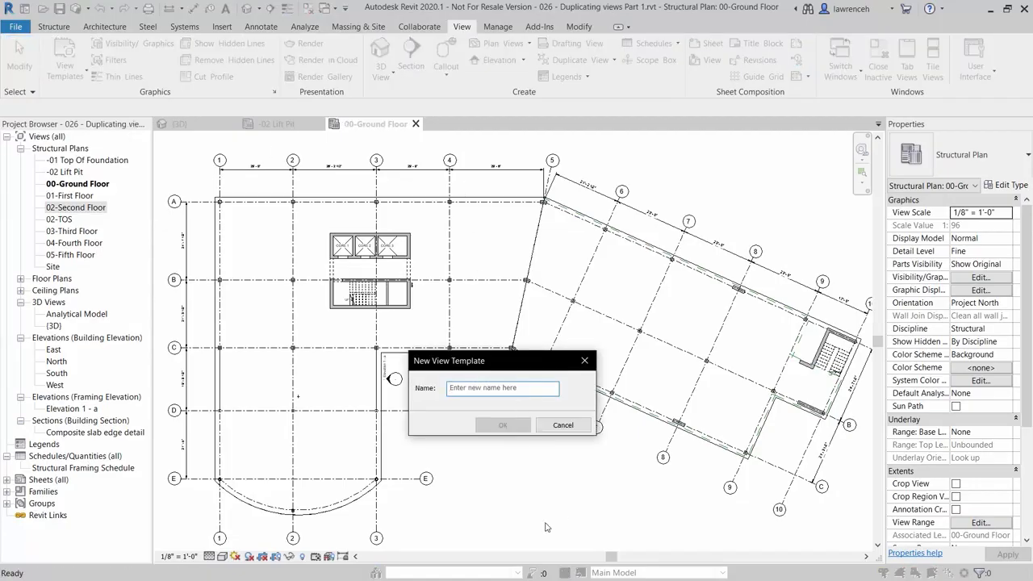
pyautogui.write('Floor Plan GA')
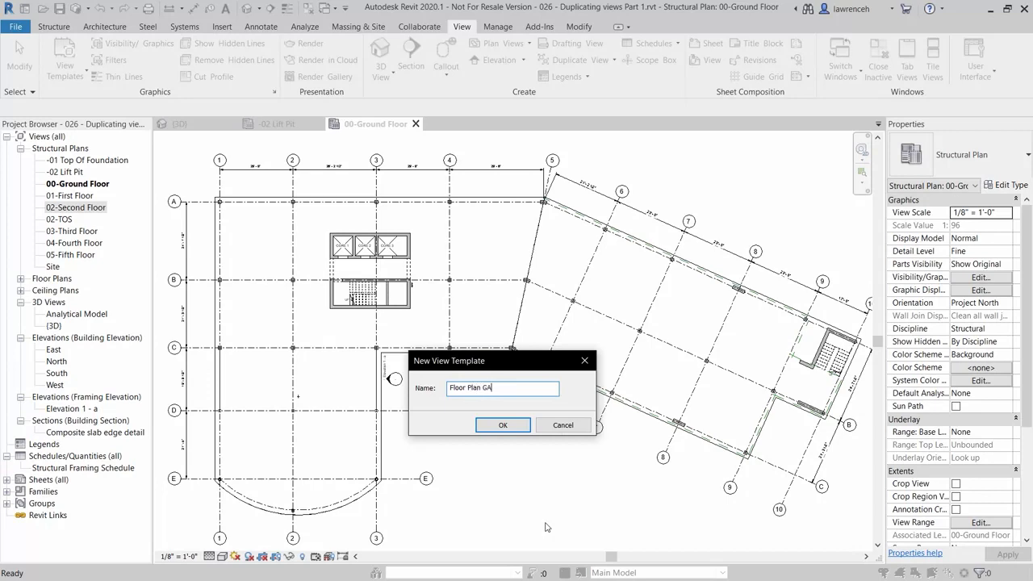
pyautogui.click(513, 427)
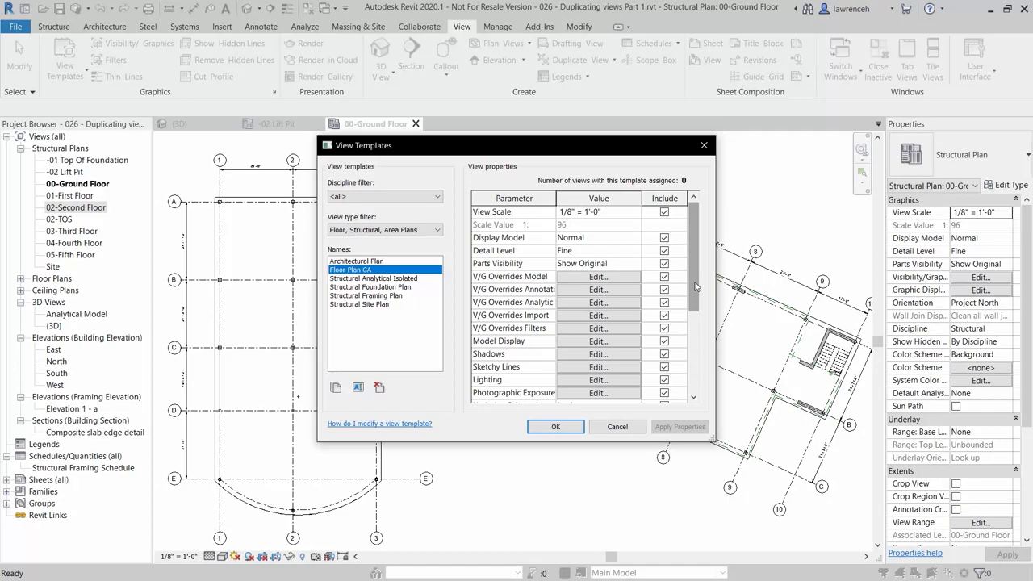
pyautogui.moveTo(696, 285); pyautogui.dragTo(697, 252)
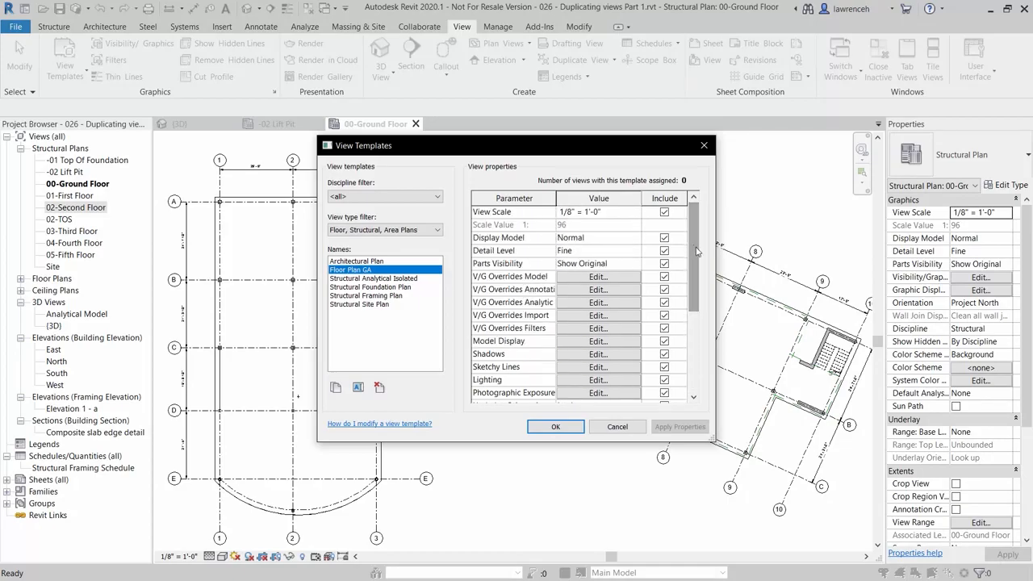
pyautogui.click(668, 214)
pyautogui.click(664, 213)
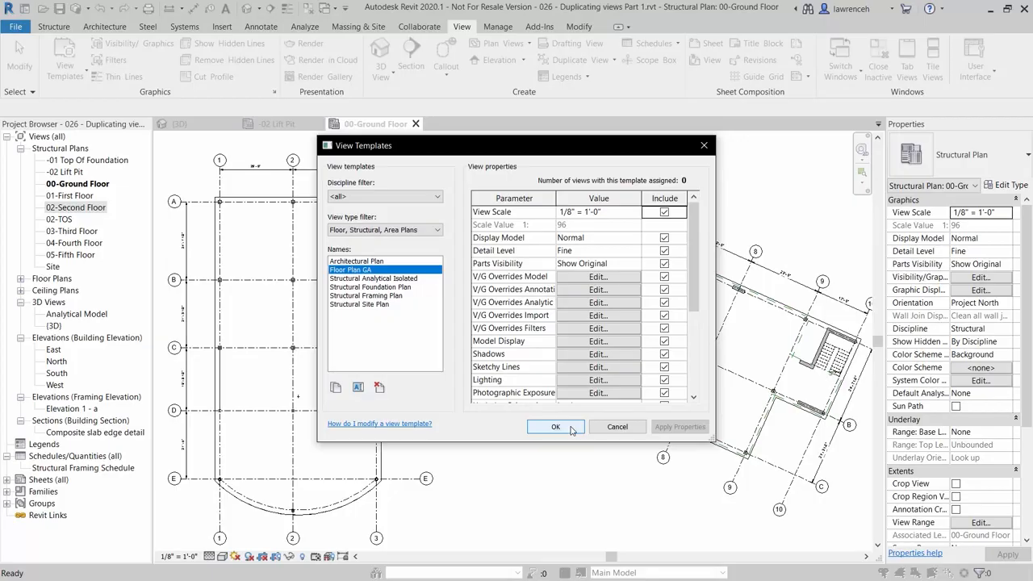
pyautogui.click(555, 427)
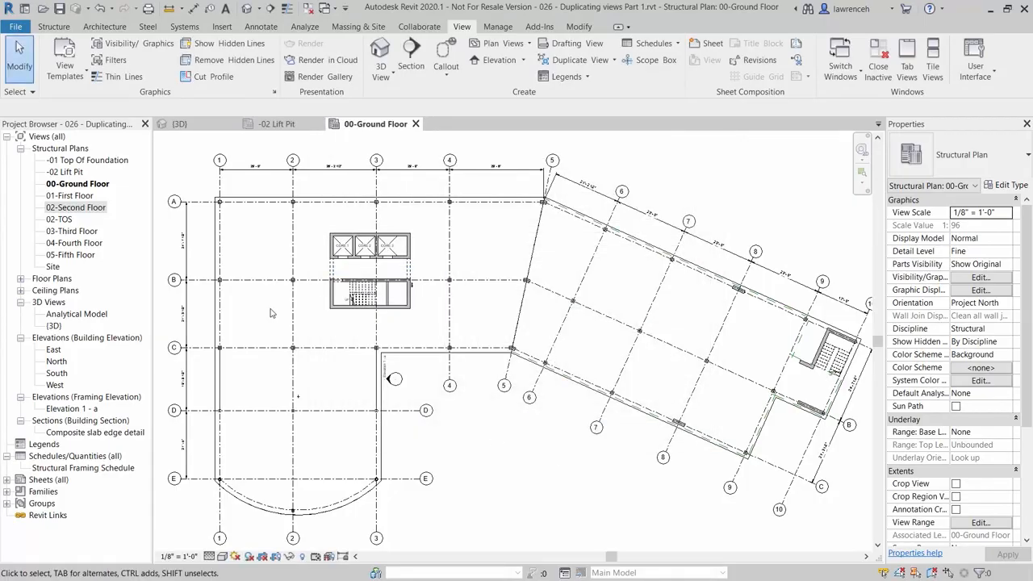
# Open the 01-First Floor, 02-Second Floor and 02-TOS structural plans to compare their display settings.
pyautogui.doubleClick(75, 195)
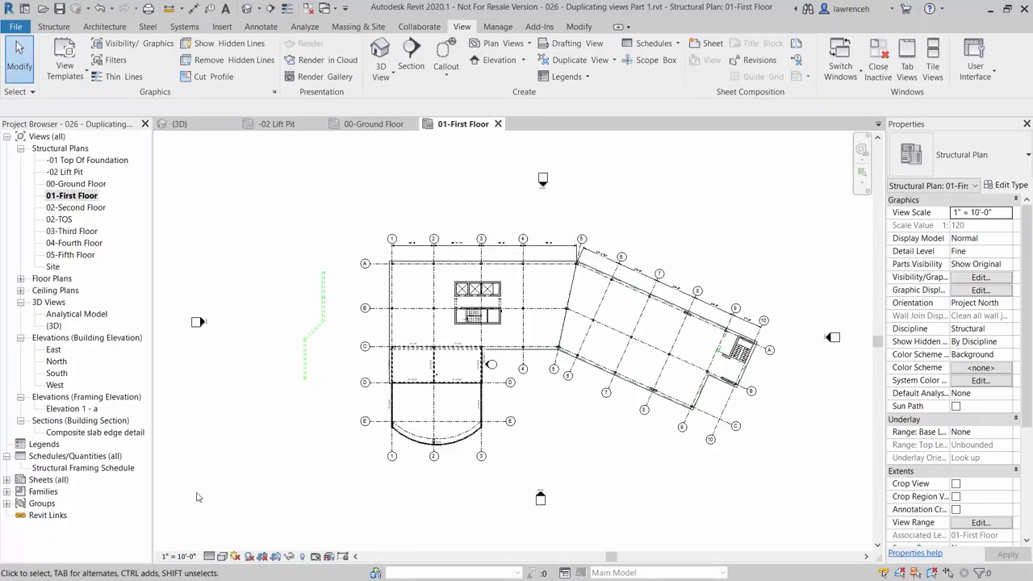
pyautogui.doubleClick(82, 208)
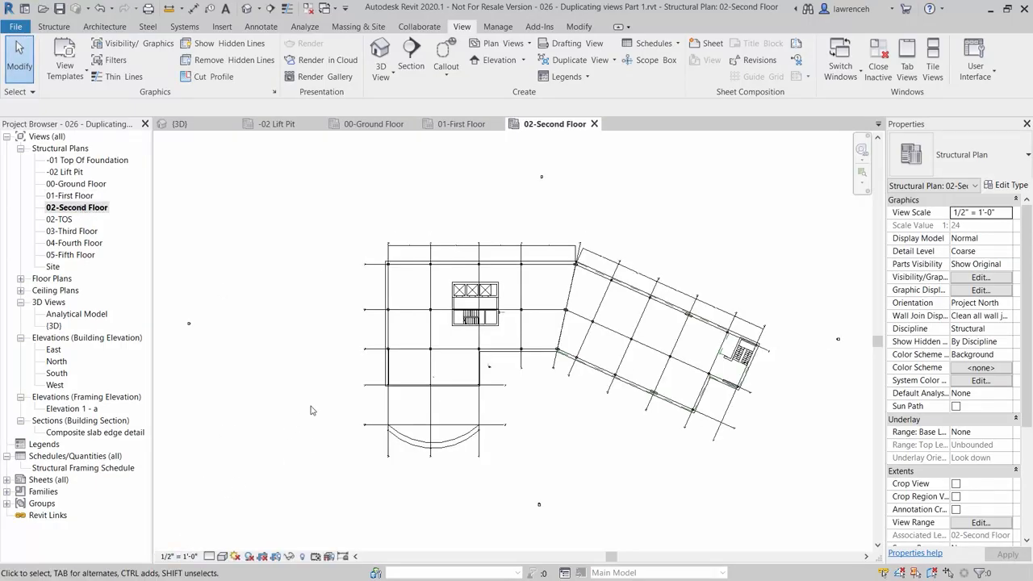
pyautogui.doubleClick(71, 220)
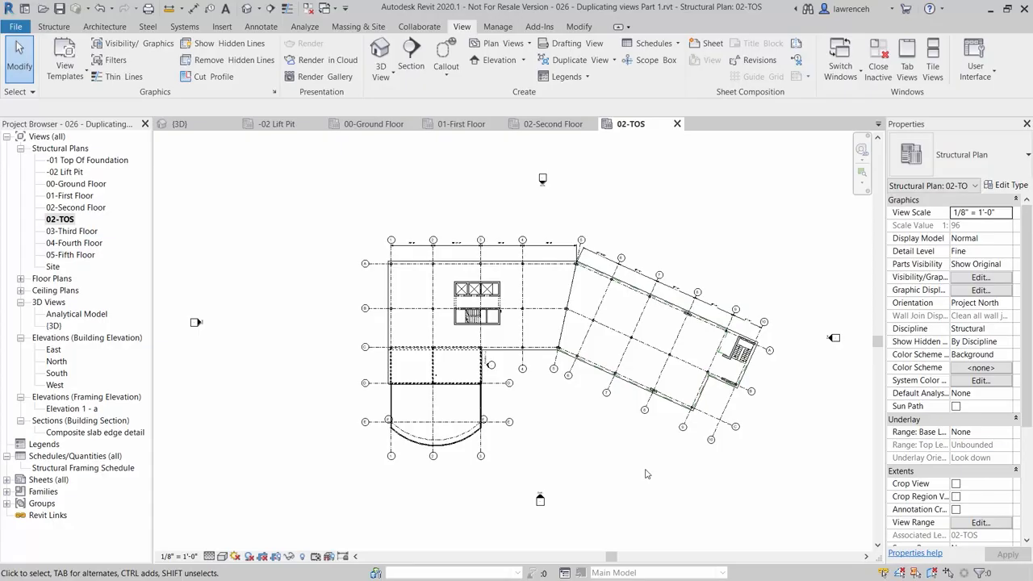
# Apply the Floor Plan GA view template to all structural plans from 00-Ground Floor through 05-Fifth Floor.
pyautogui.click(72, 184)
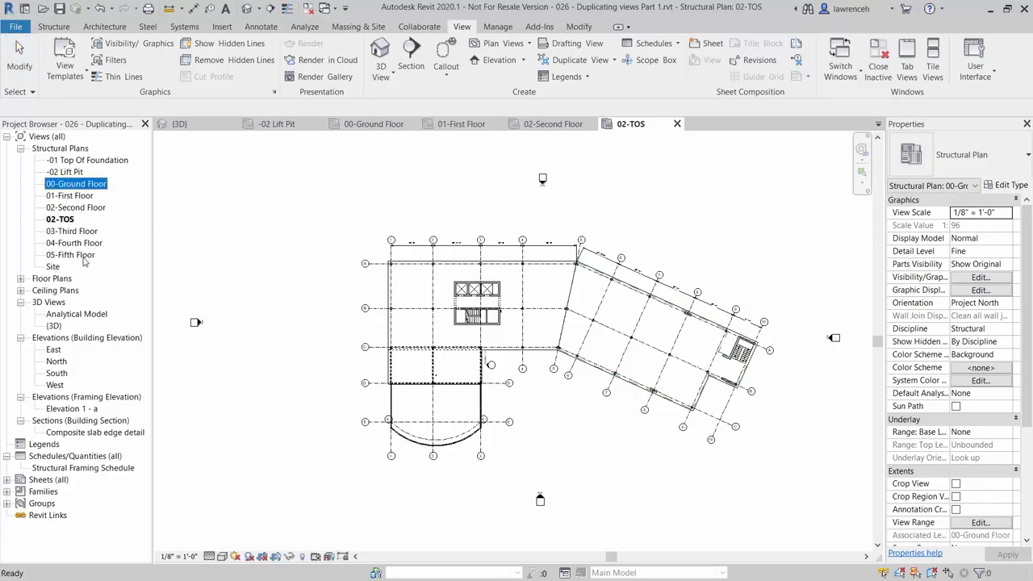
pyautogui.keyDown('shift'); pyautogui.click(81, 256); pyautogui.keyUp('shift')
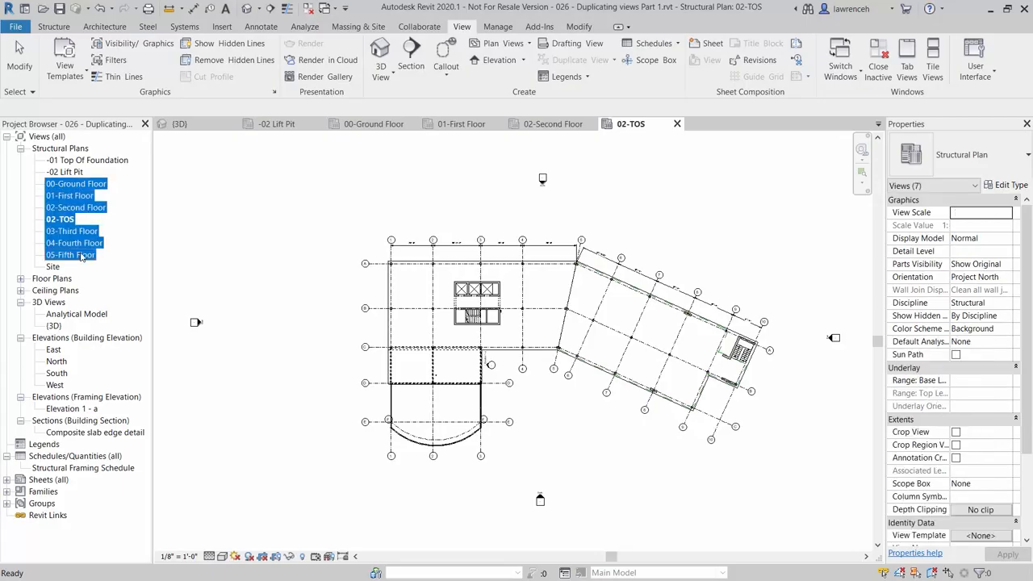
pyautogui.rightClick(80, 257)
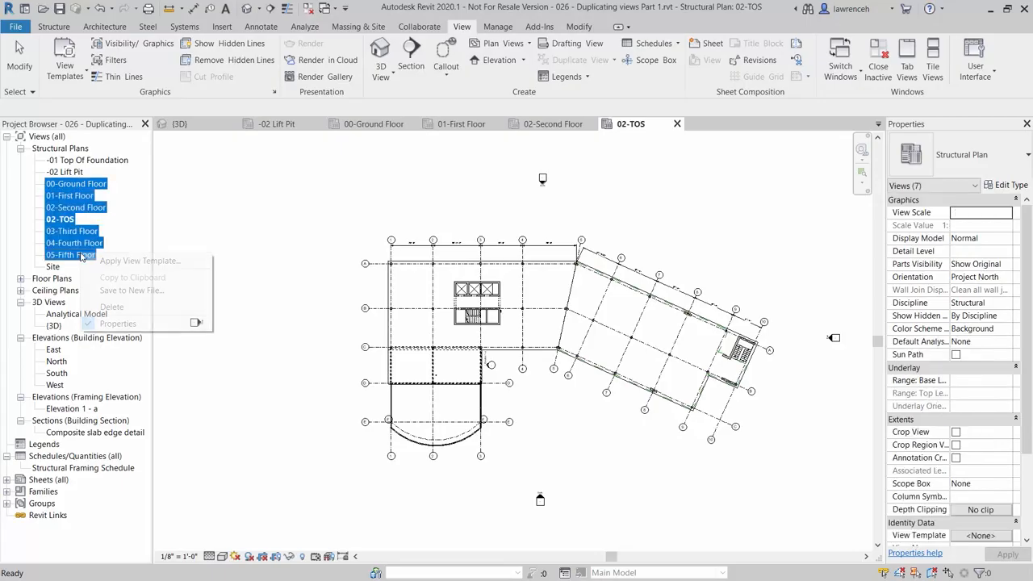
pyautogui.click(172, 261)
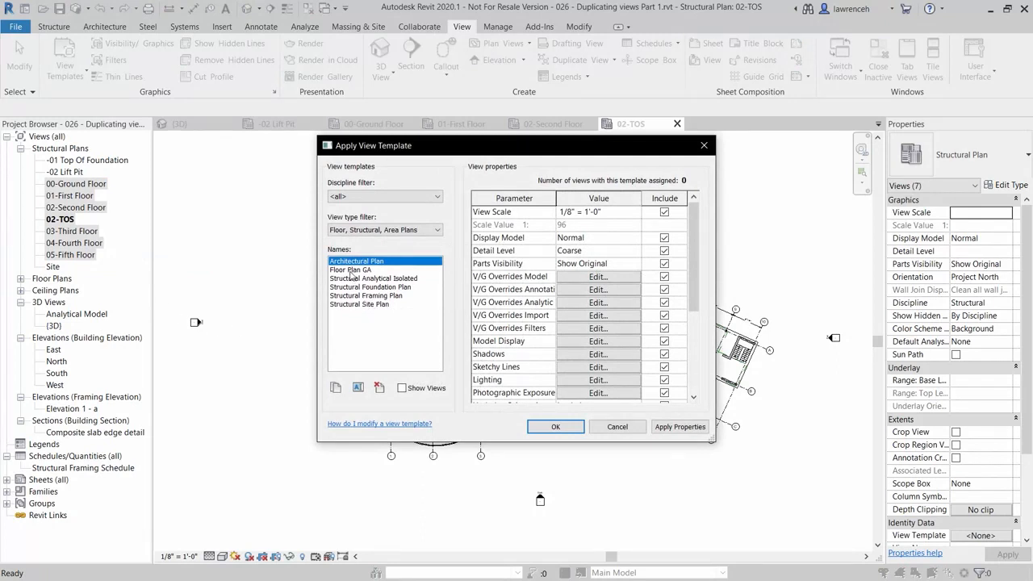
pyautogui.click(350, 269)
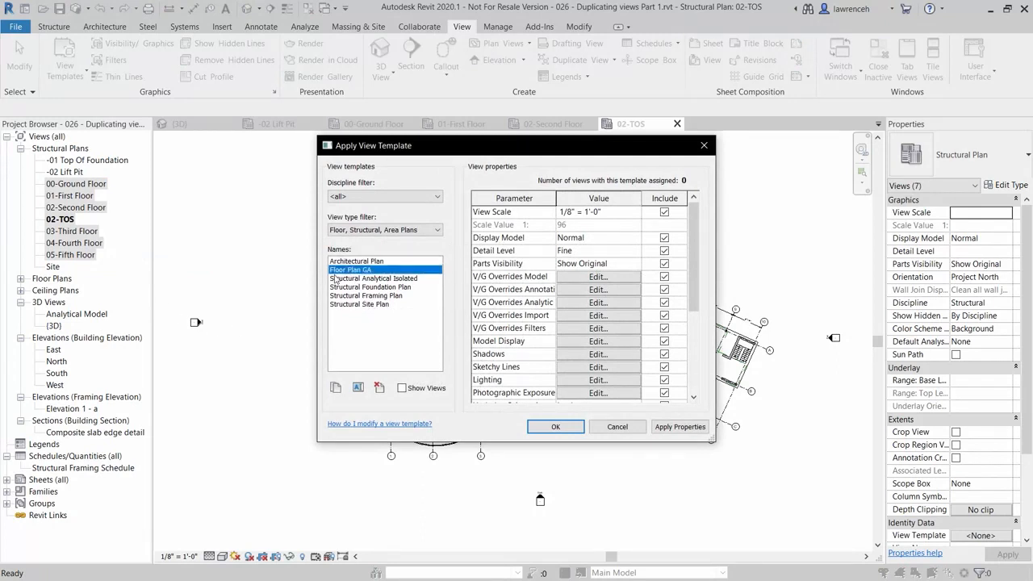
pyautogui.click(569, 427)
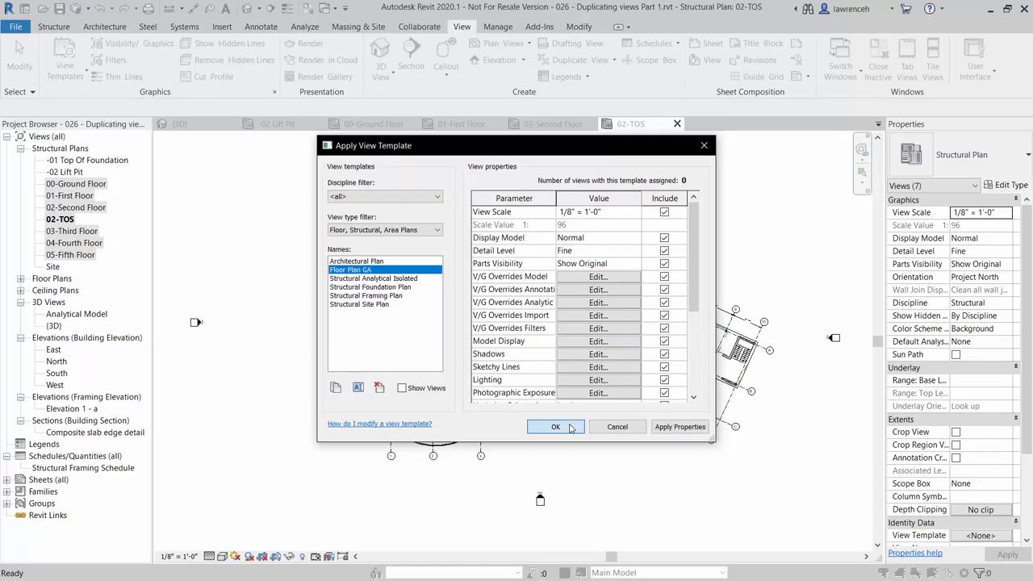
# Check the applied template in the 02-Second Floor, 01-First Floor and 03-Third Floor structural plans.
pyautogui.doubleClick(80, 209)
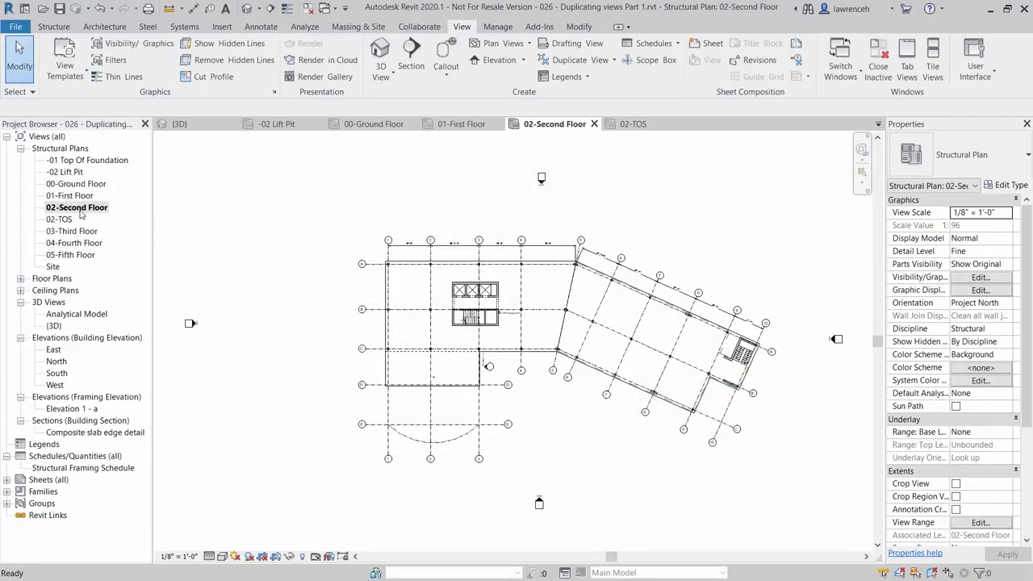
pyautogui.doubleClick(77, 197)
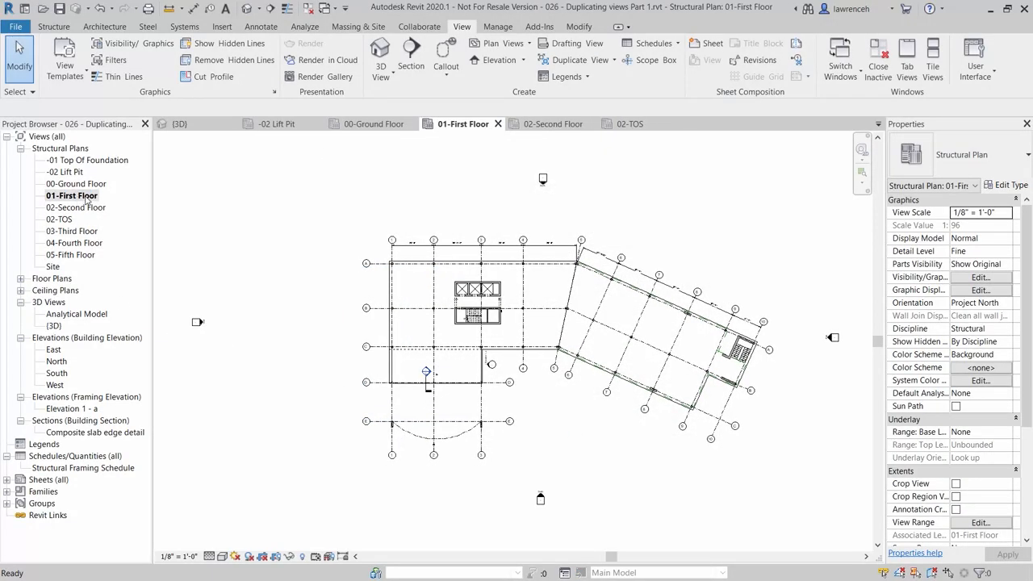
pyautogui.doubleClick(71, 231)
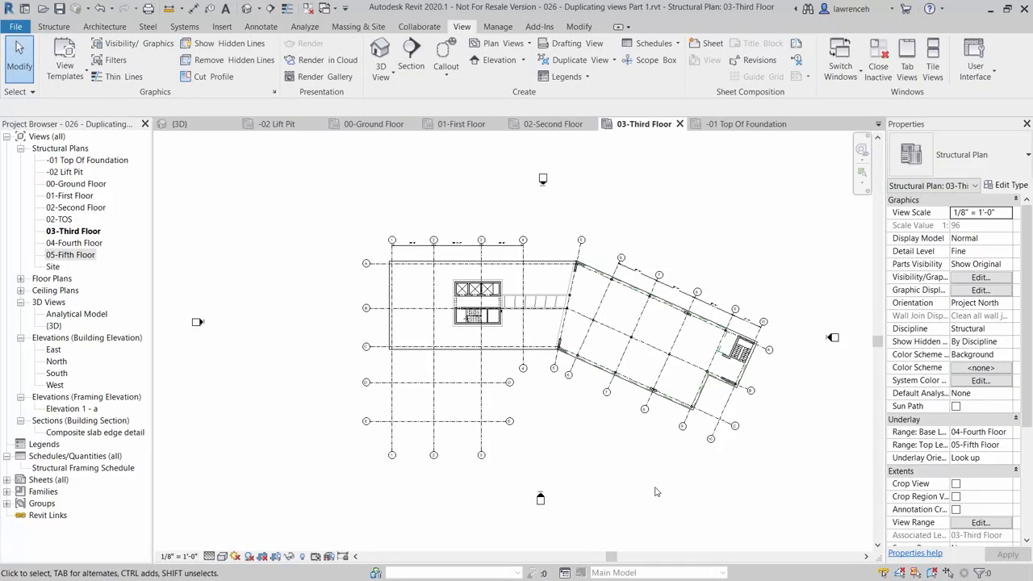
# Open the 05-Fifth Floor structural plan and inspect the slope of the concrete floor over the stair and lift core.
pyautogui.doubleClick(73, 255)
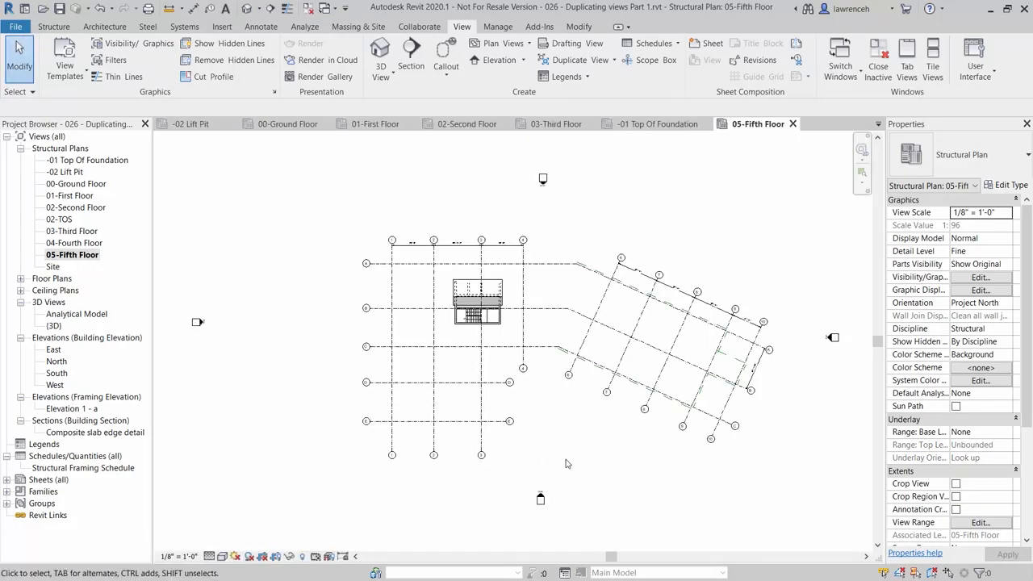
pyautogui.scroll(5, 487, 302)
pyautogui.scroll(1, 489, 303)
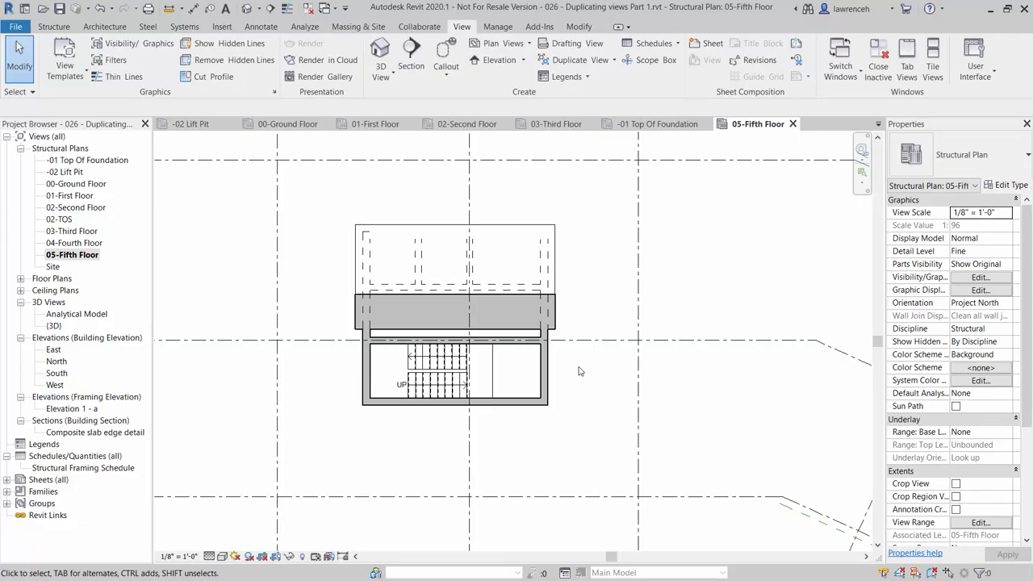
pyautogui.click(560, 288)
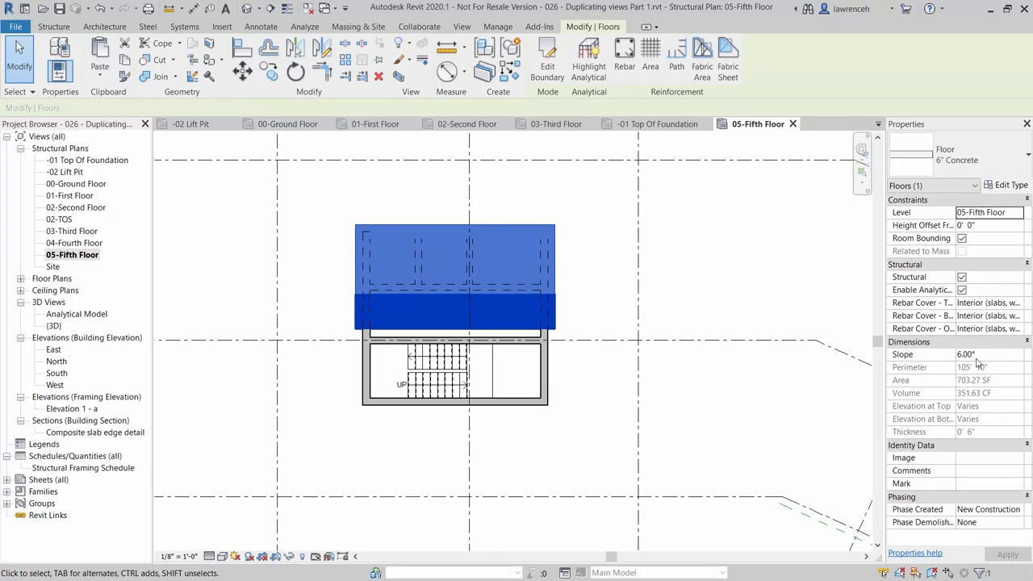
pyautogui.click(571, 376)
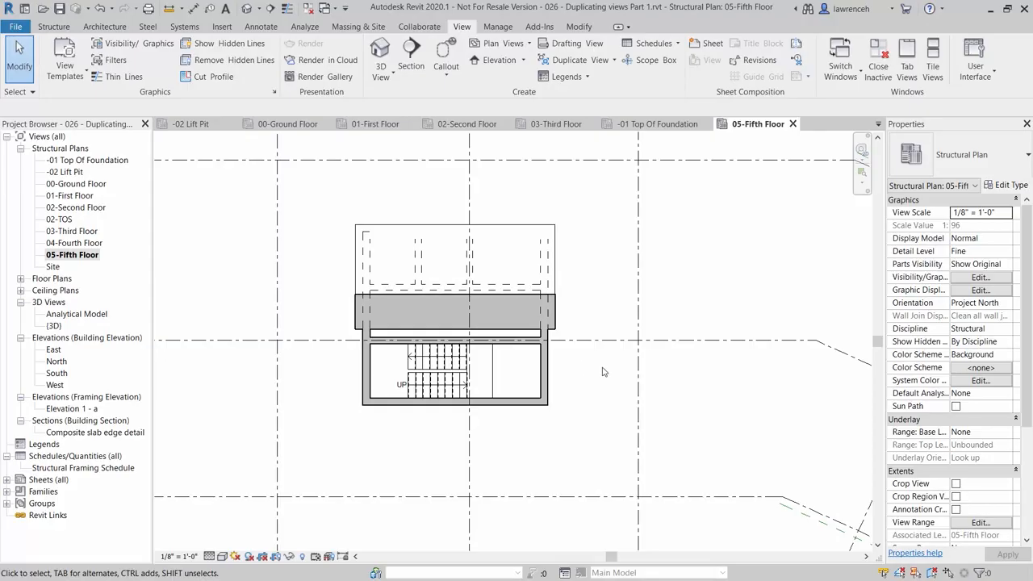
# Sketch a rectangular plan region boundary enclosing the whole stair and lift core in the 05-Fifth Floor plan.
pyautogui.click(528, 46)
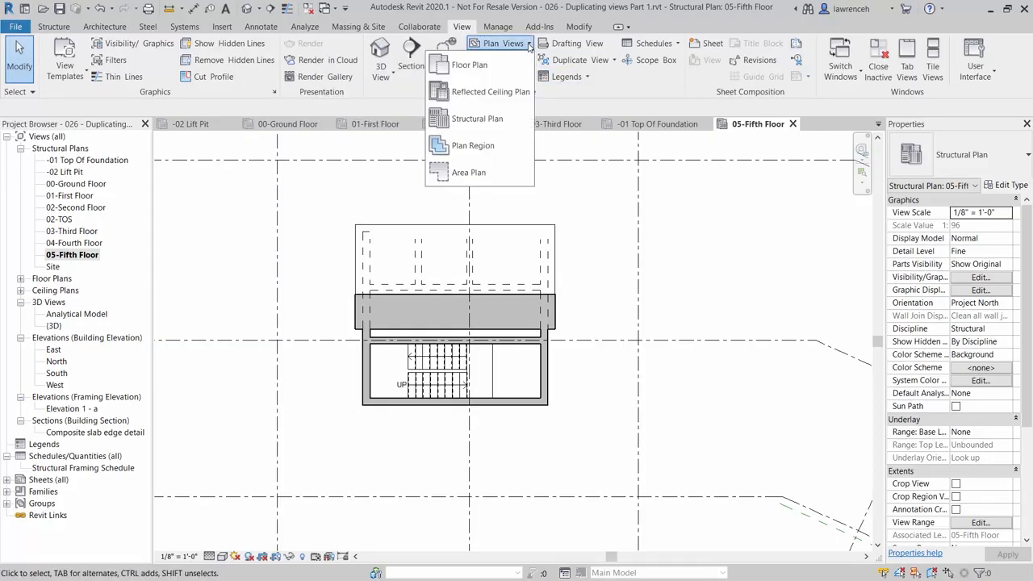
pyautogui.click(482, 148)
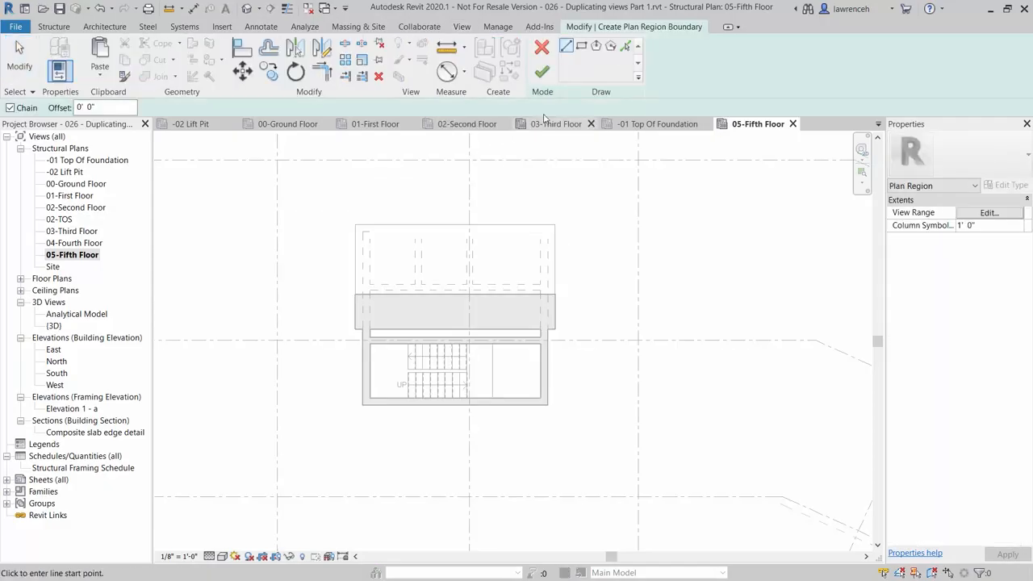
pyautogui.click(581, 47)
pyautogui.click(329, 205)
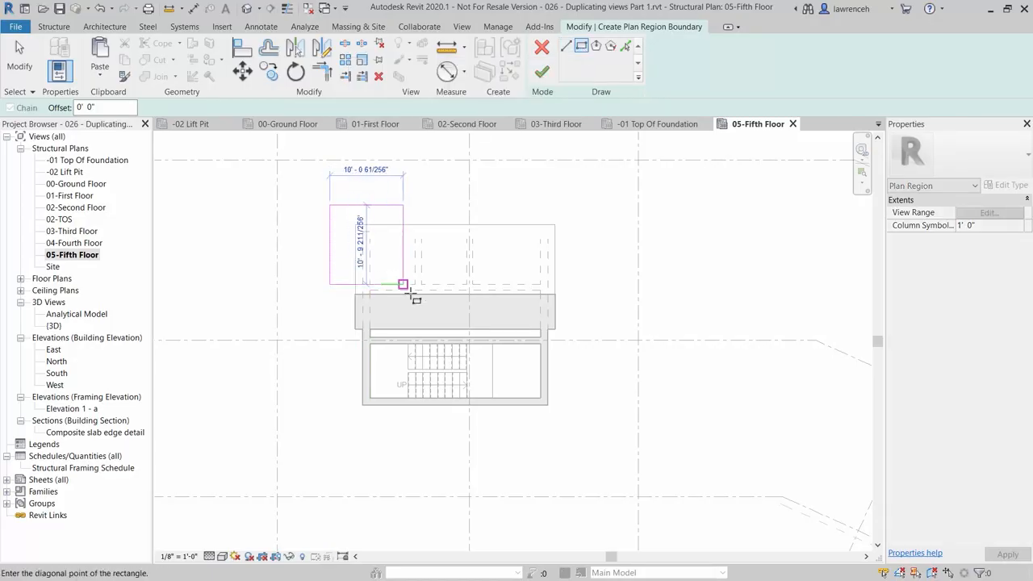
pyautogui.click(583, 431)
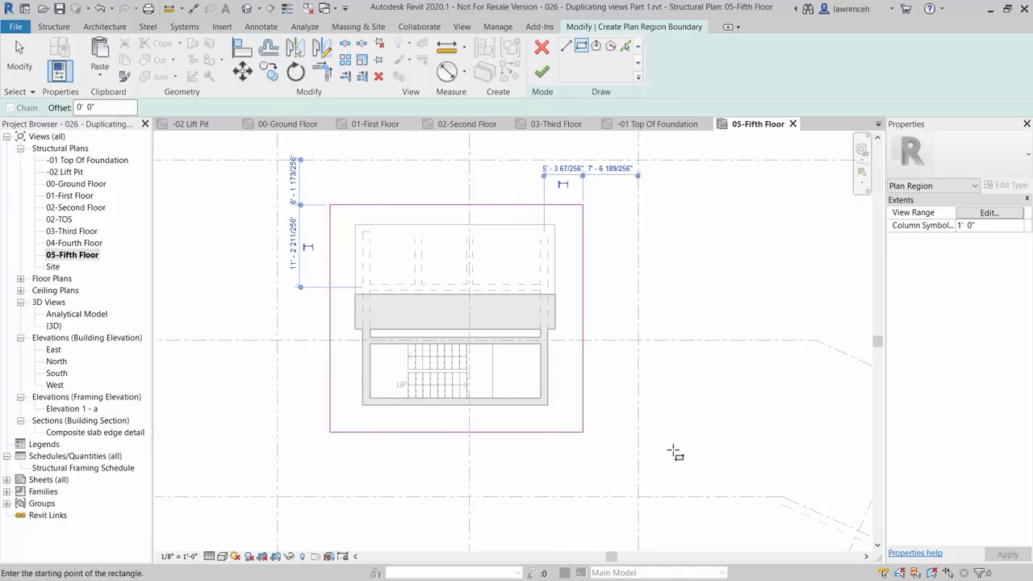
# Set the plan region's cut plane offset to 6' 0" in its view range and finish the region.
pyautogui.click(981, 214)
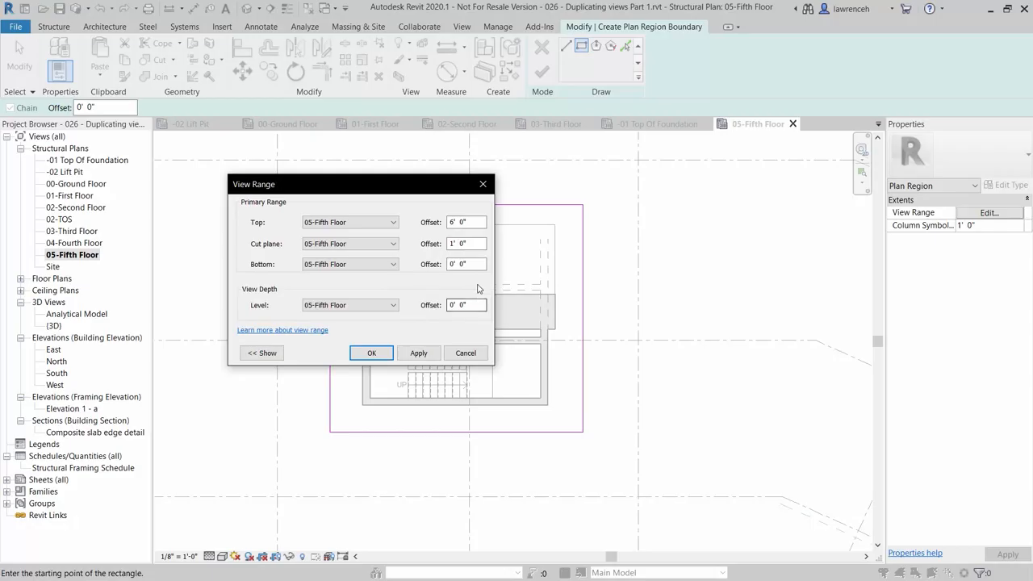
pyautogui.moveTo(462, 246); pyautogui.dragTo(378, 255)
pyautogui.write('6')
pyautogui.moveTo(423, 189); pyautogui.dragTo(250, 181)
pyautogui.click(251, 346)
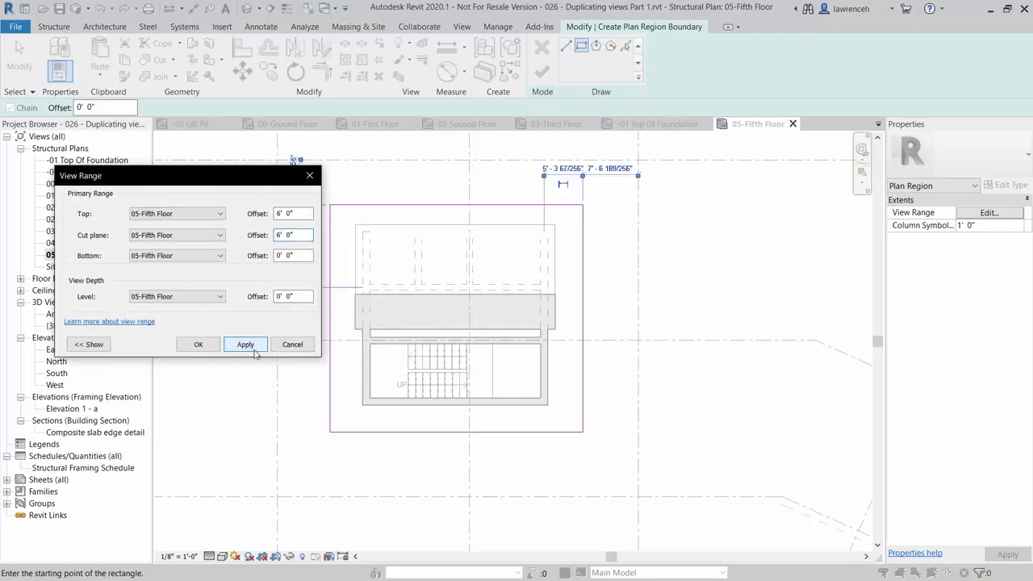
pyautogui.click(199, 345)
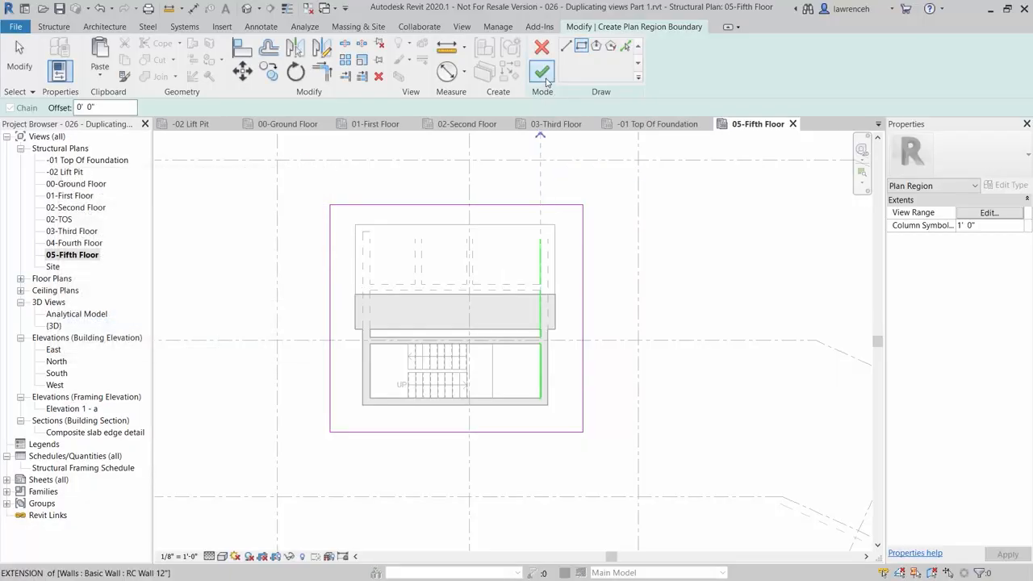
pyautogui.click(542, 74)
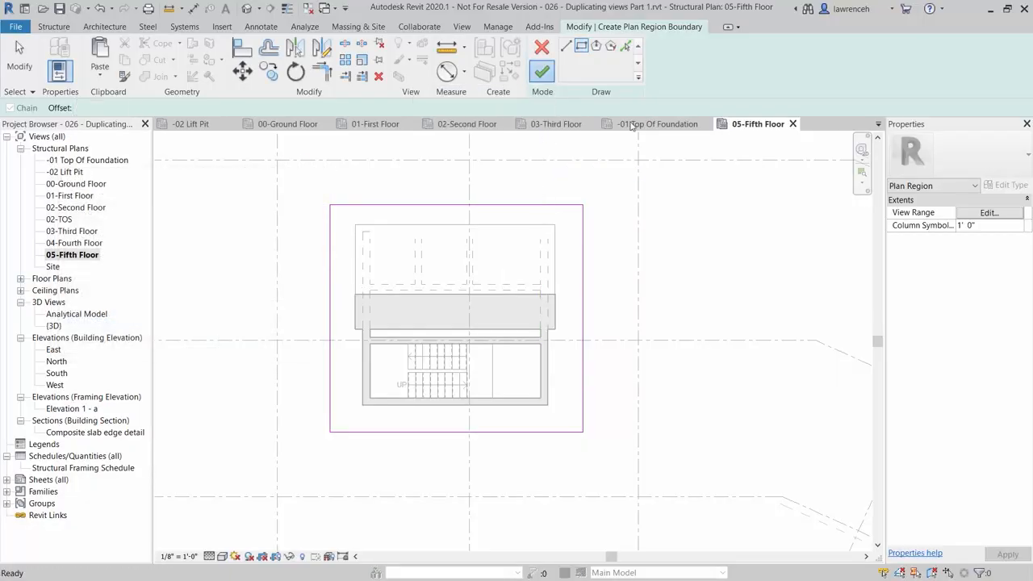
pyautogui.click(785, 259)
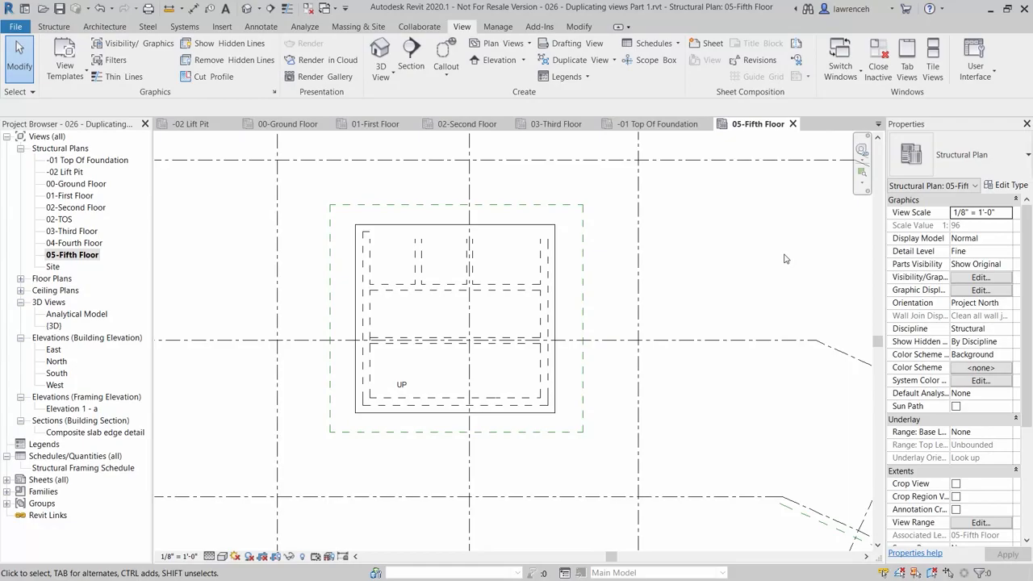
# Stretch the right-hand edge of the plan region around the core slightly outward and deselect the region.
pyautogui.click(585, 311)
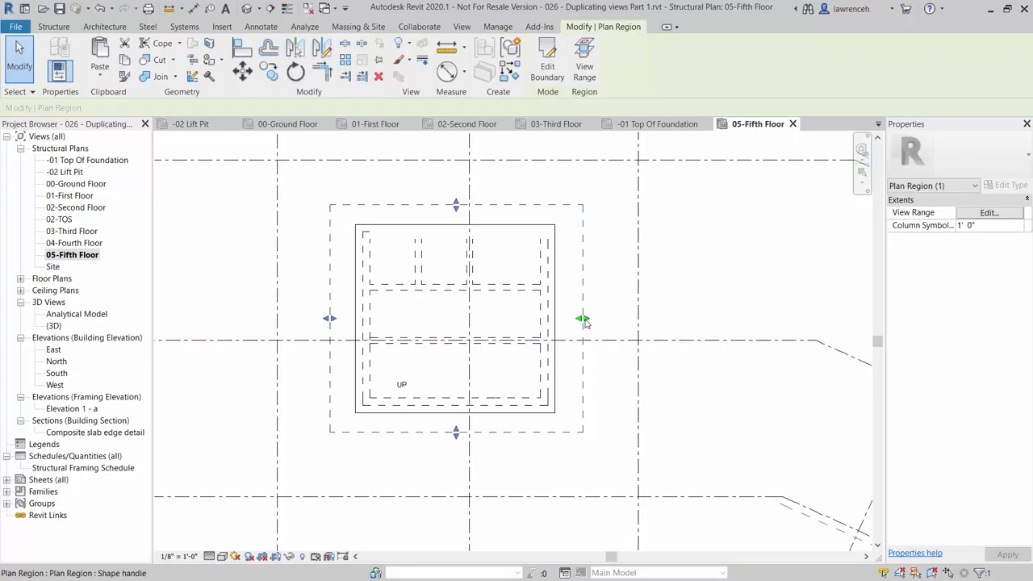
pyautogui.moveTo(584, 320)
pyautogui.mouseDown()
pyautogui.moveTo(473, 321)
pyautogui.moveTo(598, 322)
pyautogui.mouseUp()
pyautogui.press('Escape')
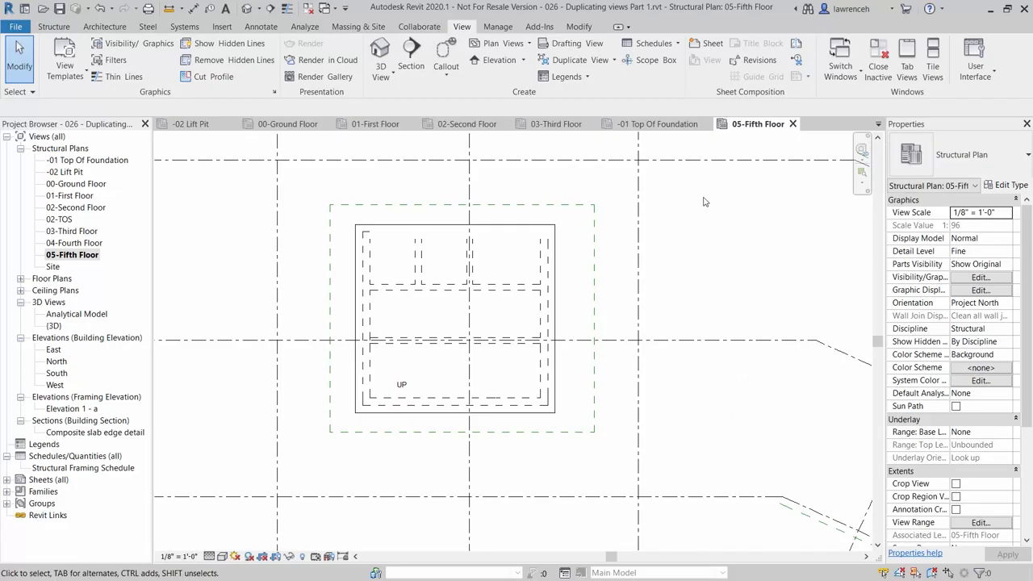
# Switch to the -01 Top Of Foundation structural plan and duplicate it as a dependent view.
pyautogui.click(673, 122)
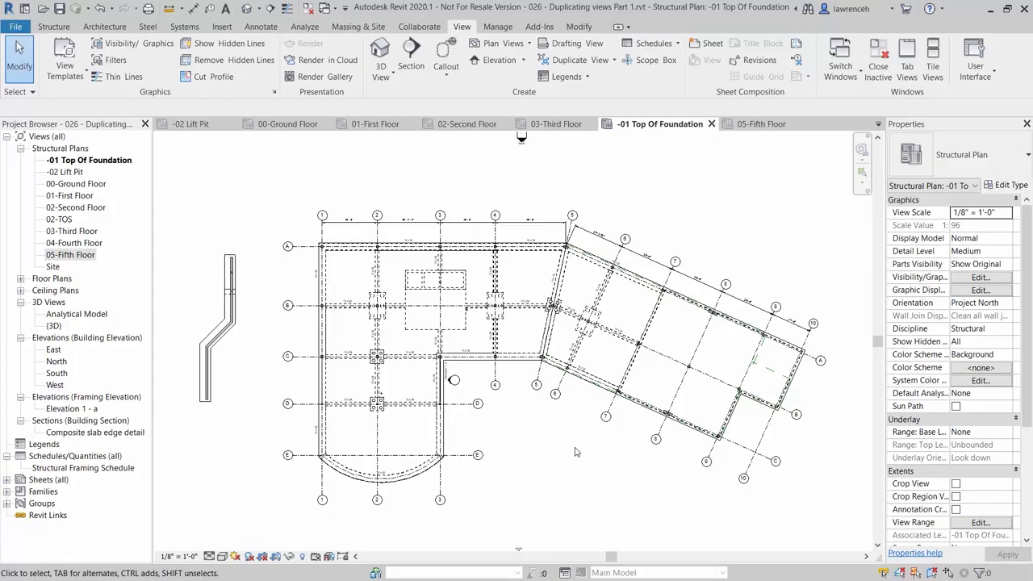
pyautogui.click(125, 162)
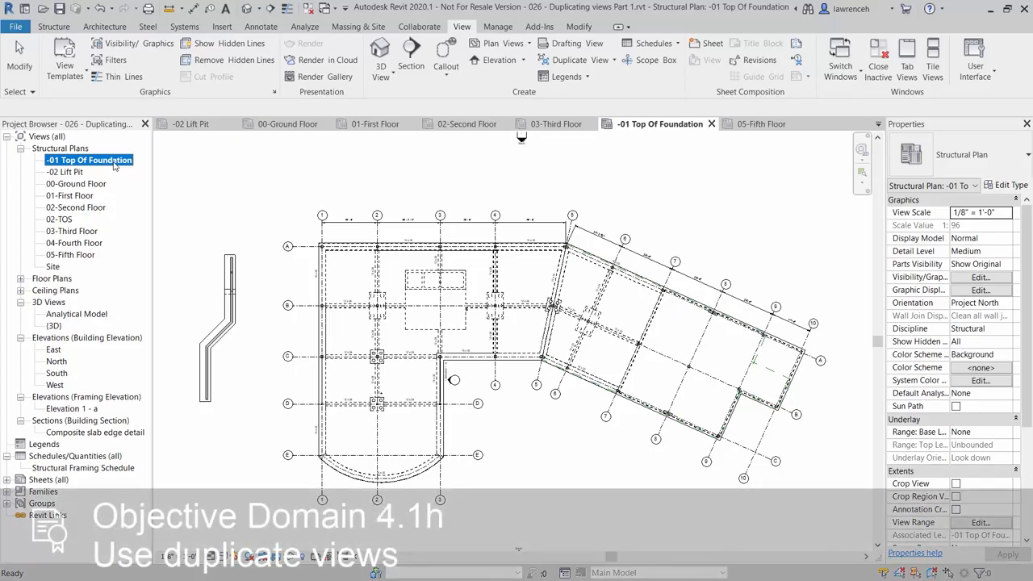
pyautogui.rightClick(118, 164)
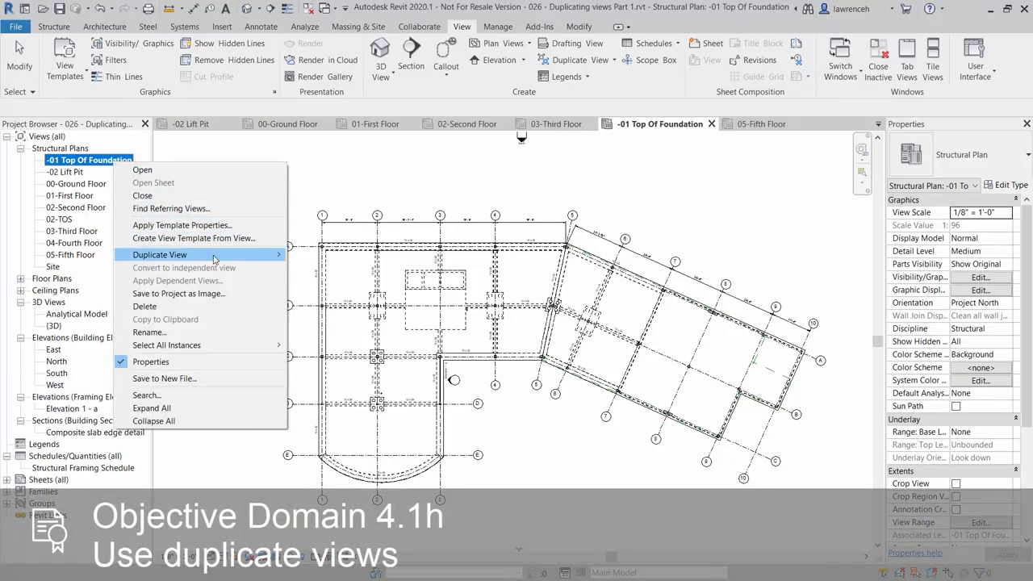
pyautogui.moveTo(209, 258)
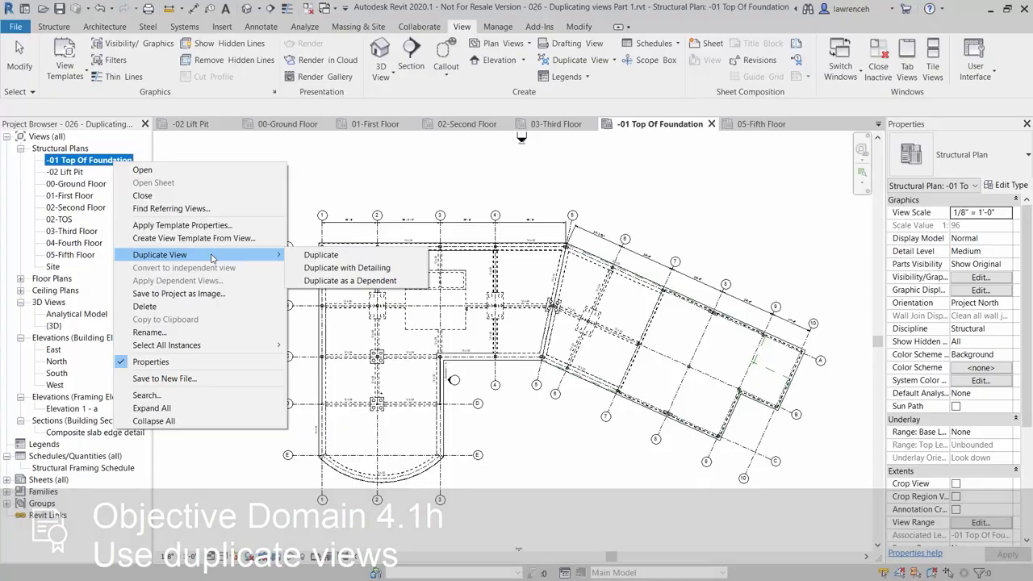
pyautogui.click(367, 281)
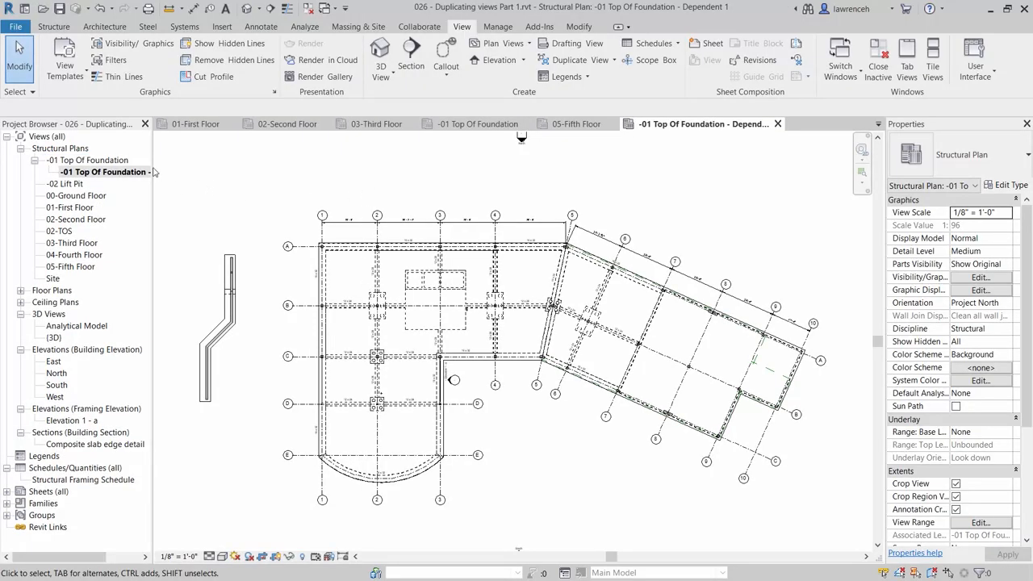
# Rename the new dependent view of the -01 Top Of Foundation plan as West.
pyautogui.click(126, 172)
pyautogui.rightClick(125, 174)
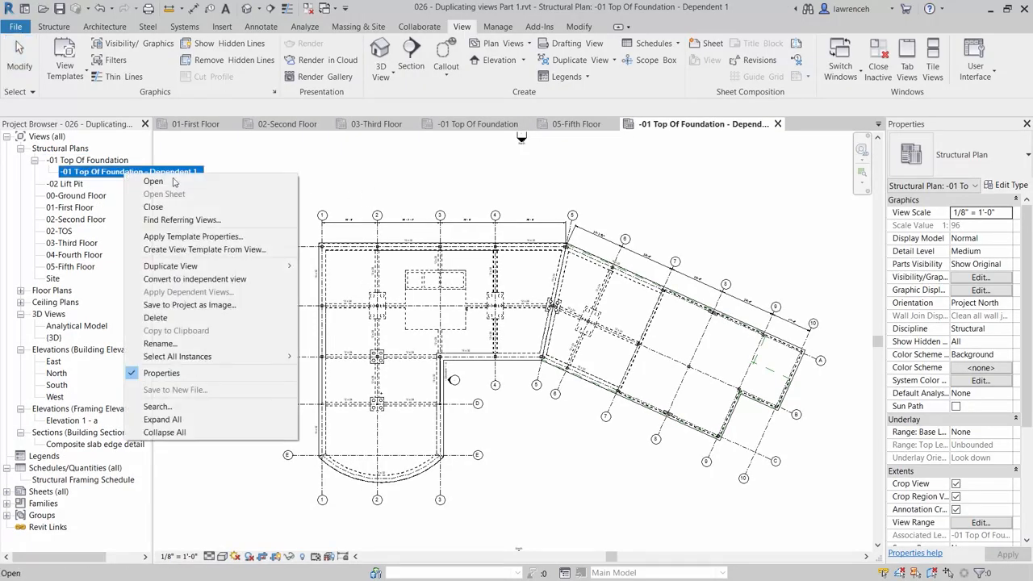
pyautogui.click(181, 343)
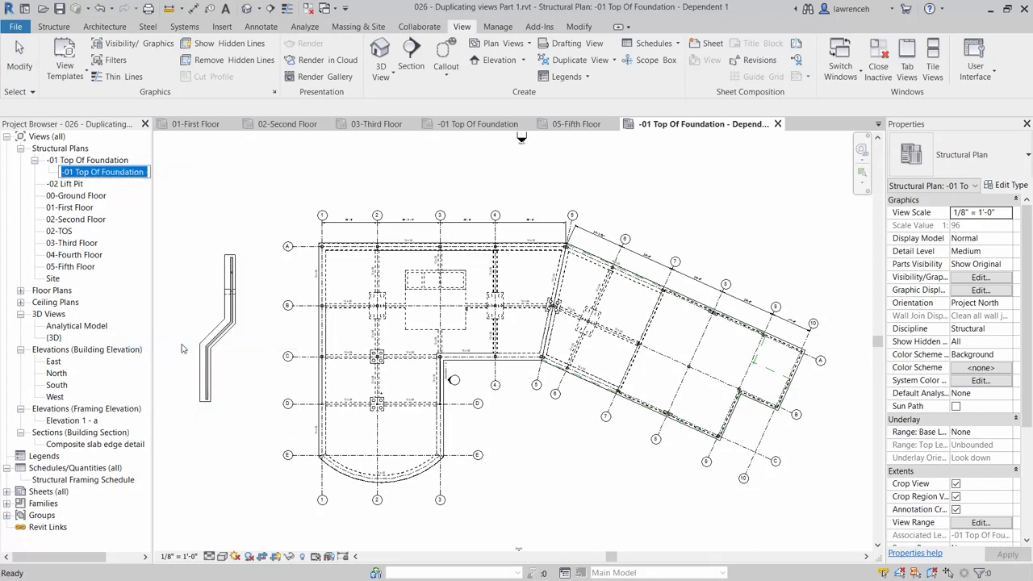
pyautogui.write('West')
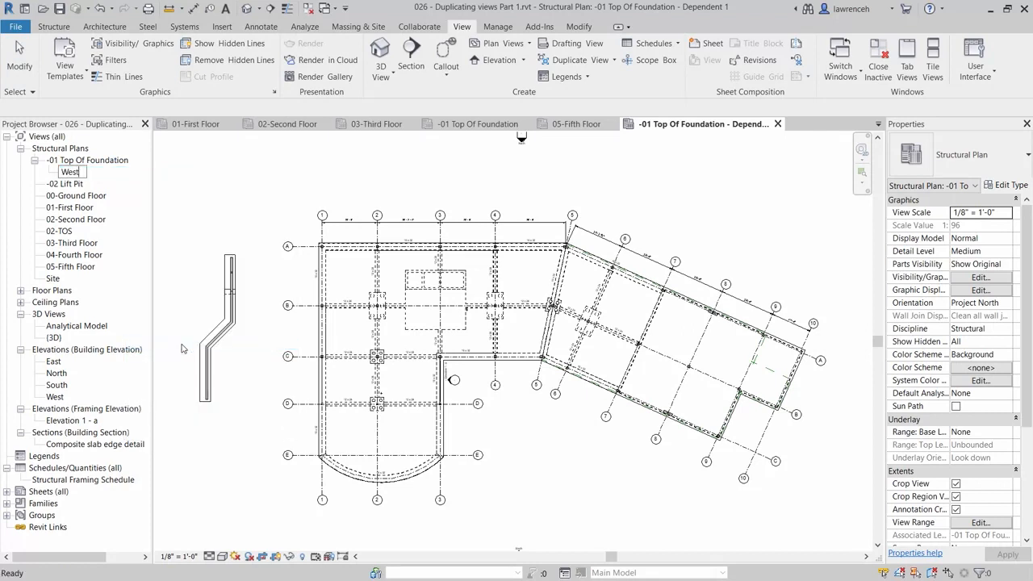
pyautogui.press('Return')
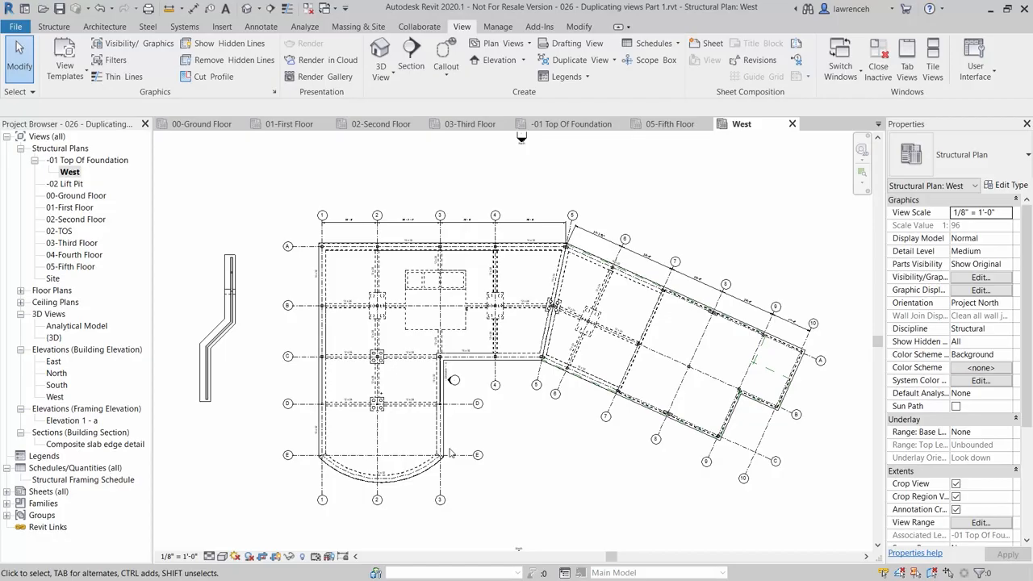
# Shrink all four sides of the West view's crop region to fit closely around the orthogonal wing with the curved end wall.
pyautogui.scroll(-4, 508, 417)
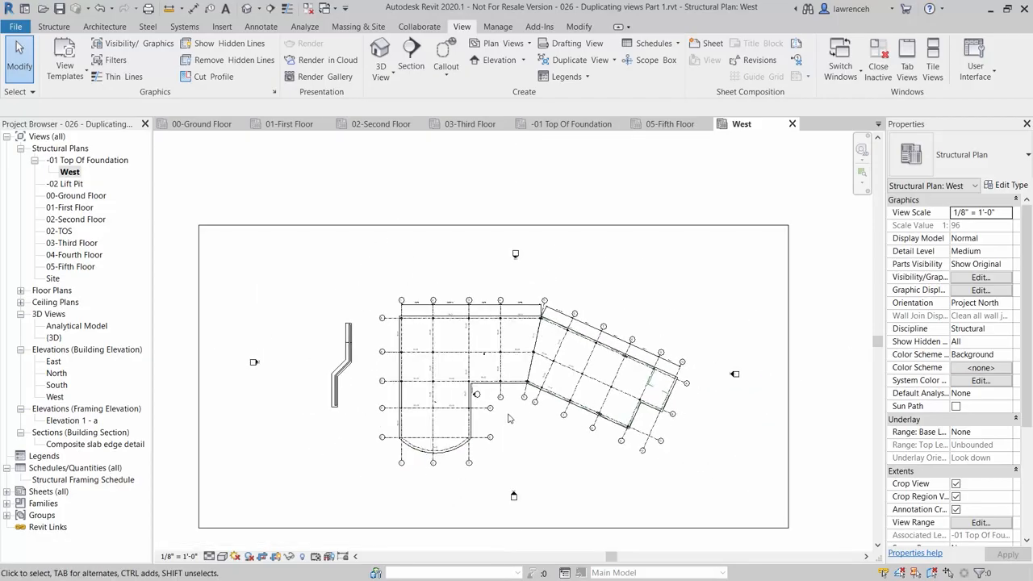
pyautogui.click(202, 338)
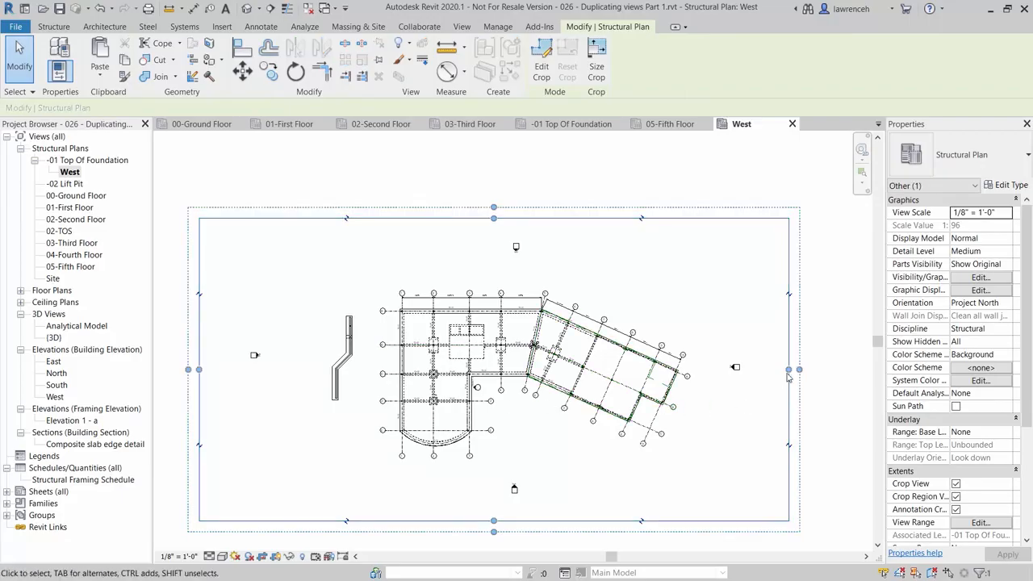
pyautogui.moveTo(789, 370); pyautogui.dragTo(554, 371)
pyautogui.moveTo(376, 523); pyautogui.dragTo(390, 465)
pyautogui.moveTo(200, 342); pyautogui.dragTo(372, 344)
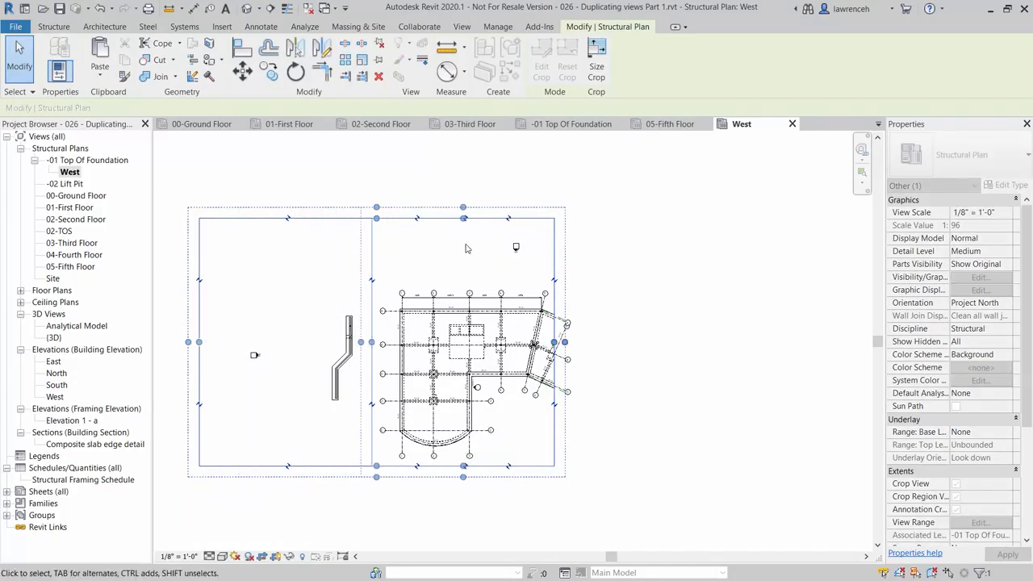
pyautogui.moveTo(463, 218); pyautogui.dragTo(472, 285)
pyautogui.click(664, 342)
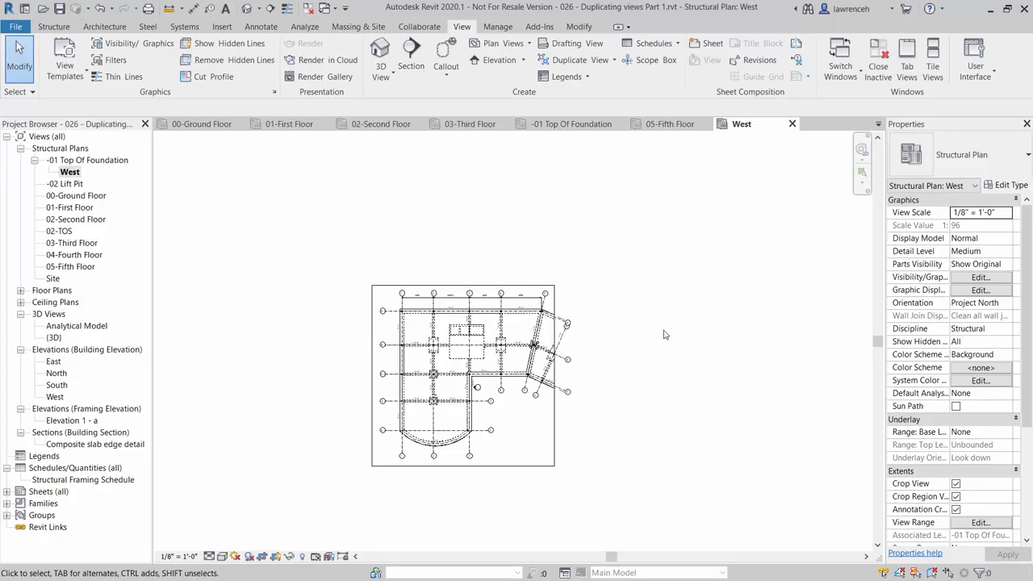
# Duplicate the -01 Top Of Foundation plan as a second dependent view and name it East.
pyautogui.rightClick(93, 164)
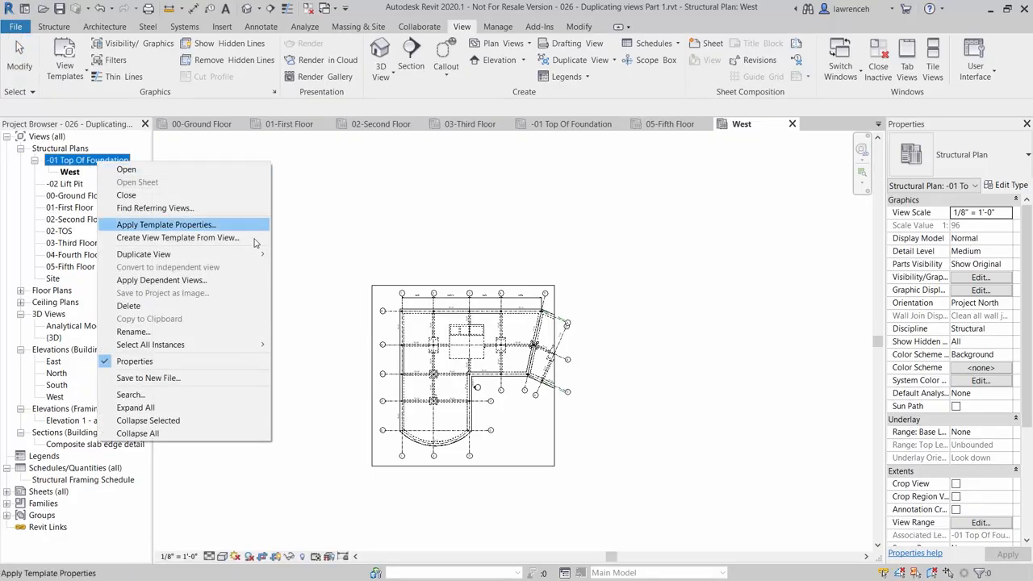
pyautogui.moveTo(246, 256)
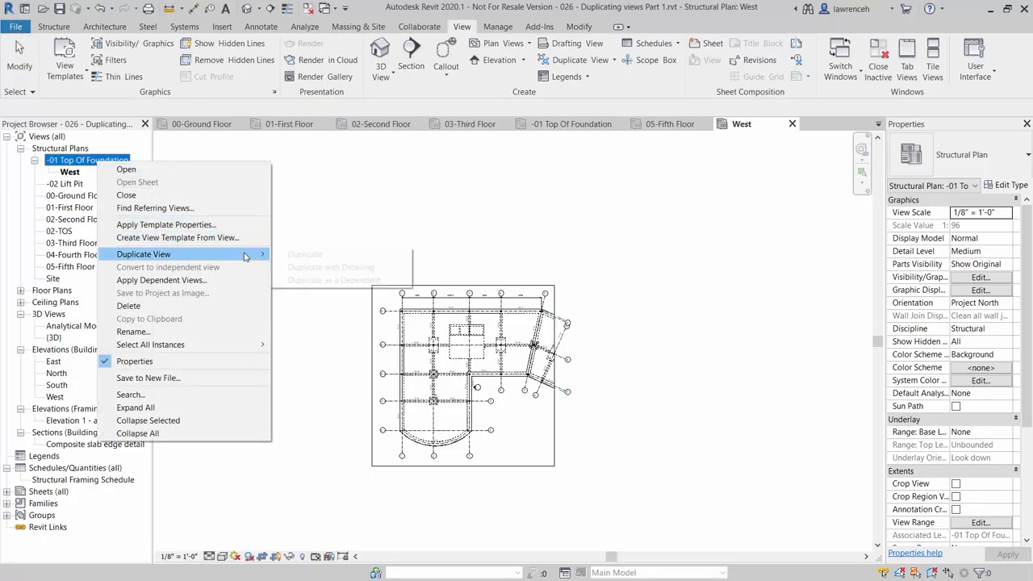
pyautogui.click(351, 280)
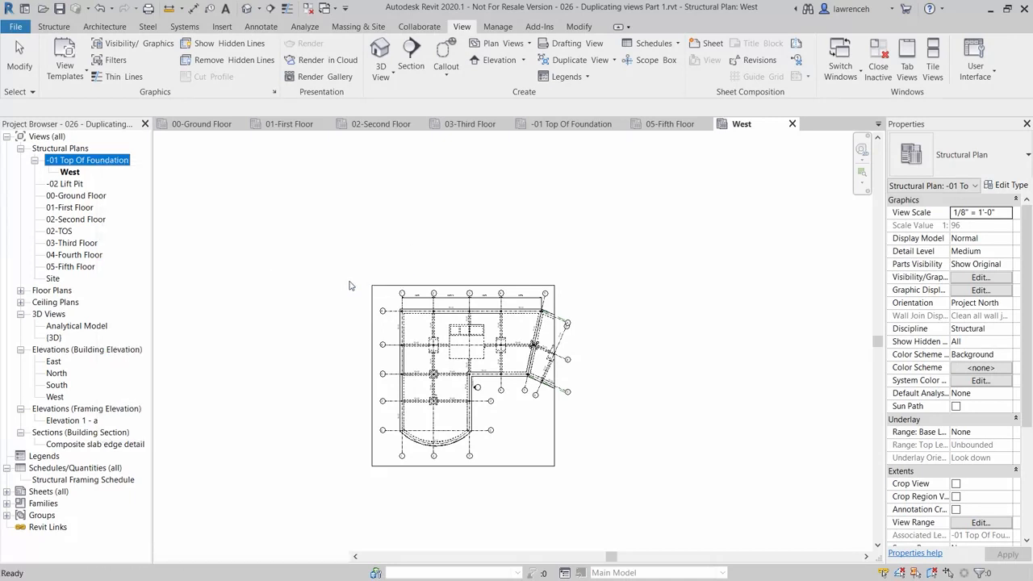
pyautogui.click(133, 172)
pyautogui.rightClick(133, 172)
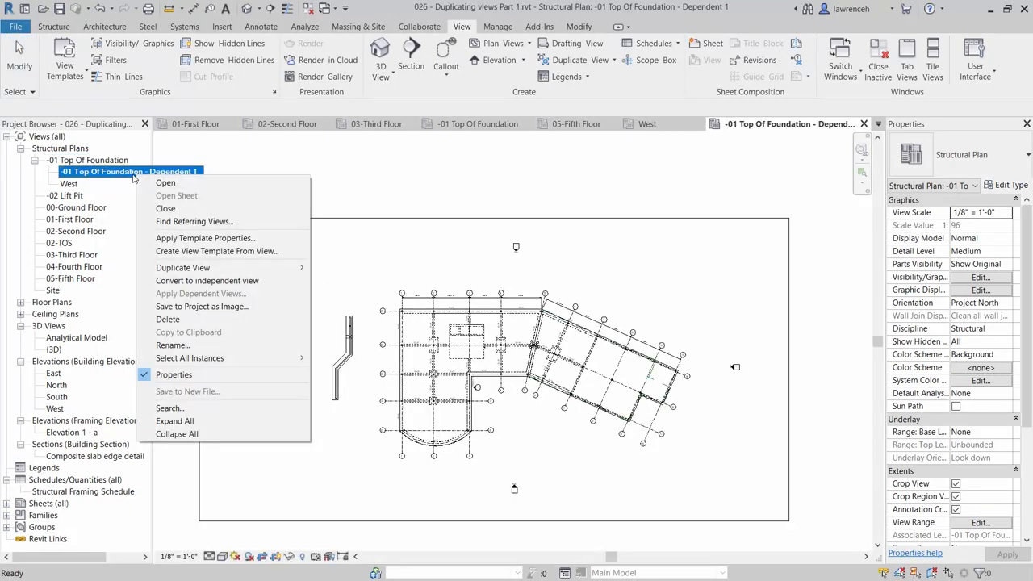
pyautogui.click(223, 346)
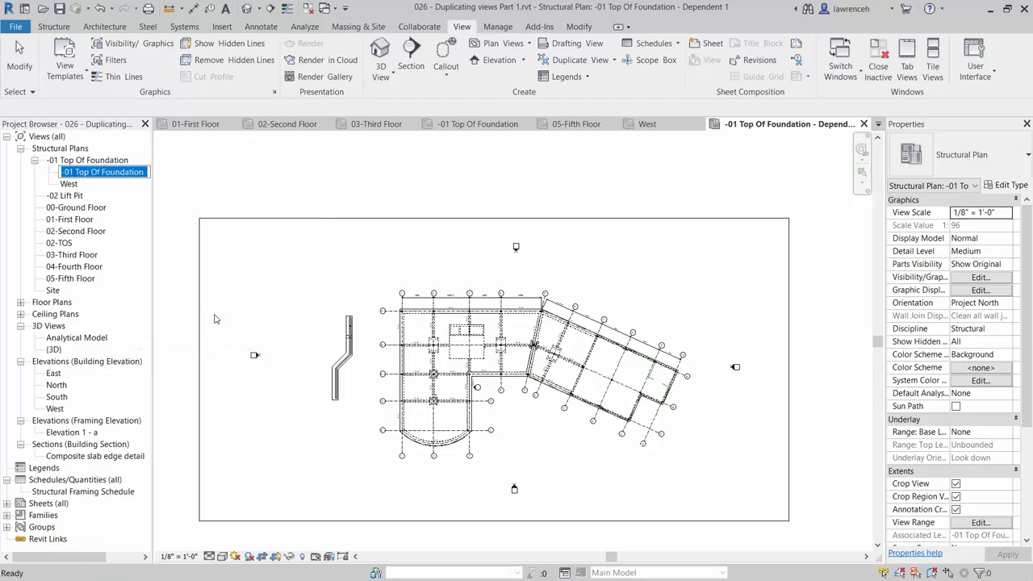
pyautogui.write('East')
pyautogui.press('Return')
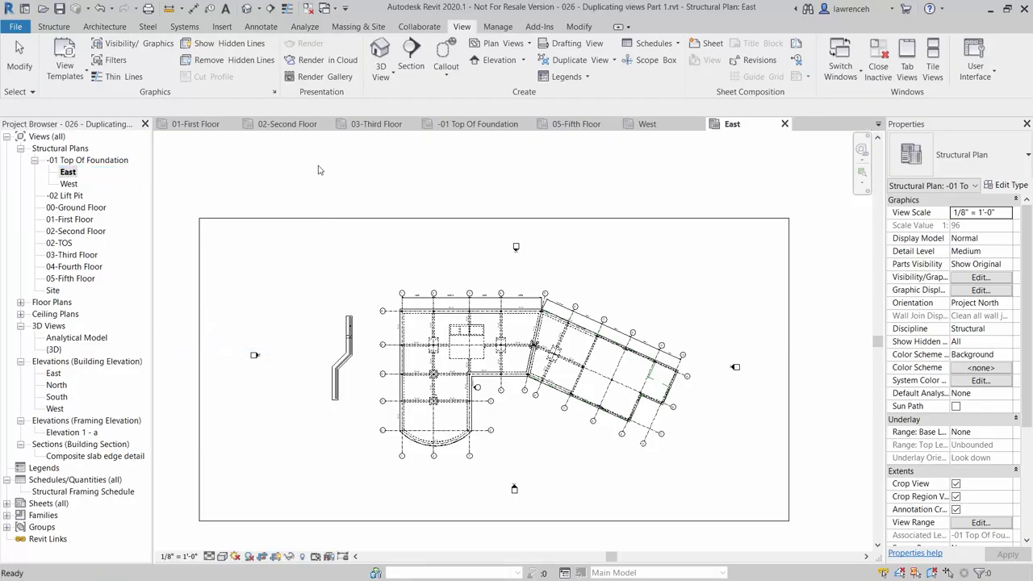
# Shrink all four sides of the East view's crop region to fit closely around the angled wing of the building.
pyautogui.click(199, 291)
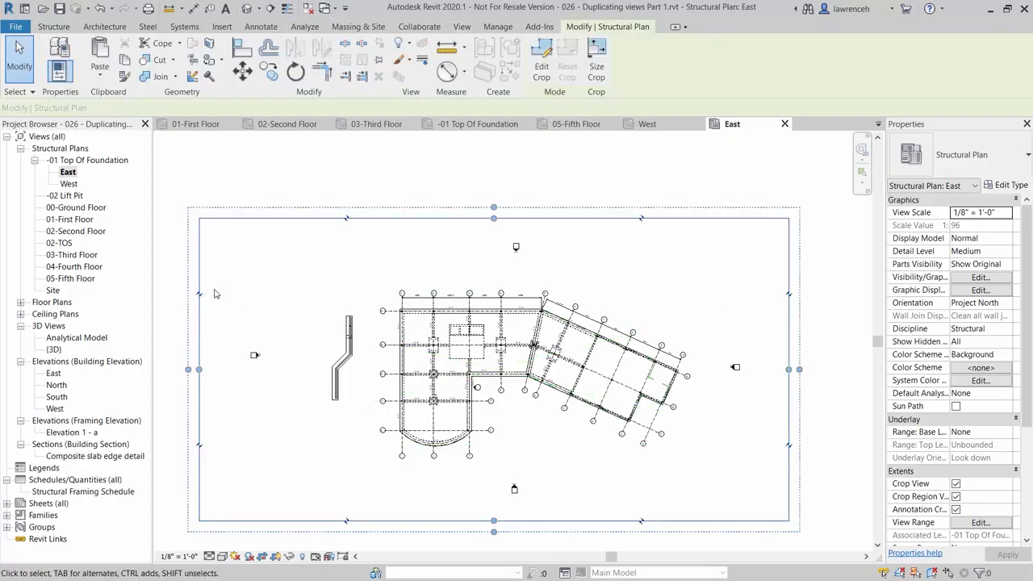
pyautogui.moveTo(199, 370); pyautogui.dragTo(517, 354)
pyautogui.moveTo(652, 520); pyautogui.dragTo(856, 372)
pyautogui.moveTo(788, 335); pyautogui.dragTo(696, 343)
pyautogui.moveTo(607, 217); pyautogui.dragTo(627, 286)
pyautogui.click(814, 365)
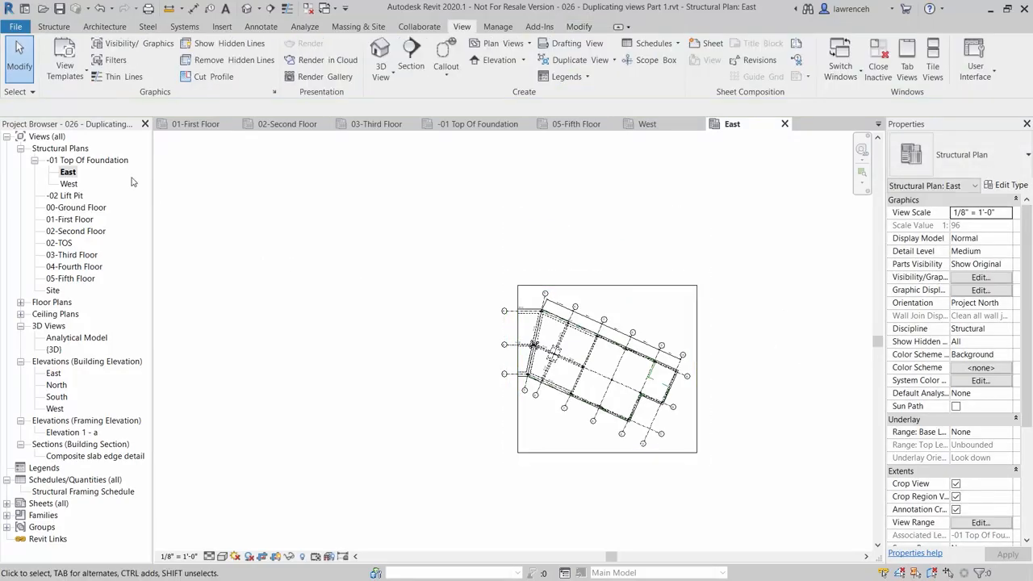
# Open the parent -01 Top Of Foundation plan and its dependent East and West views to compare their cropped extents.
pyautogui.doubleClick(110, 162)
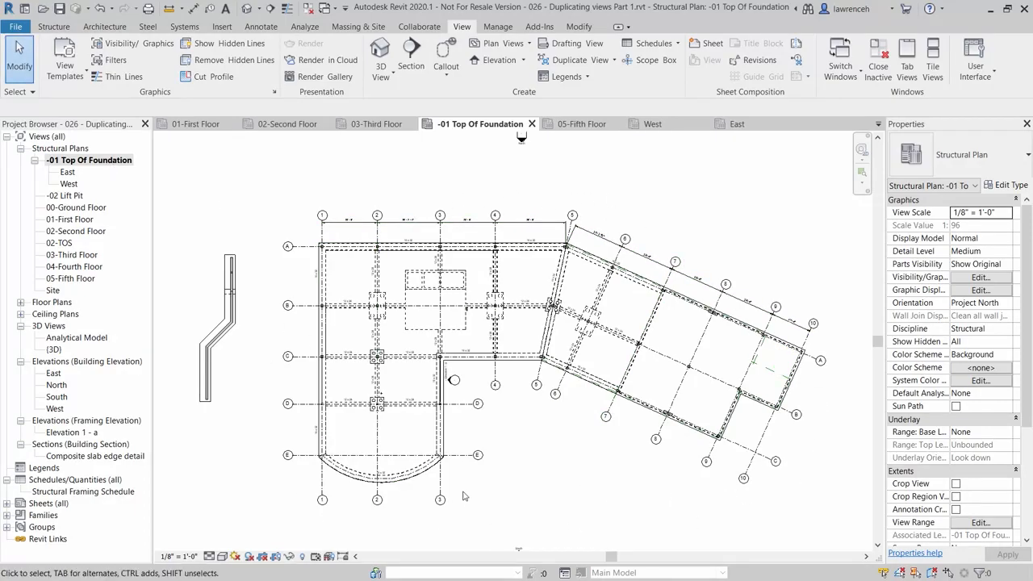
pyautogui.doubleClick(67, 172)
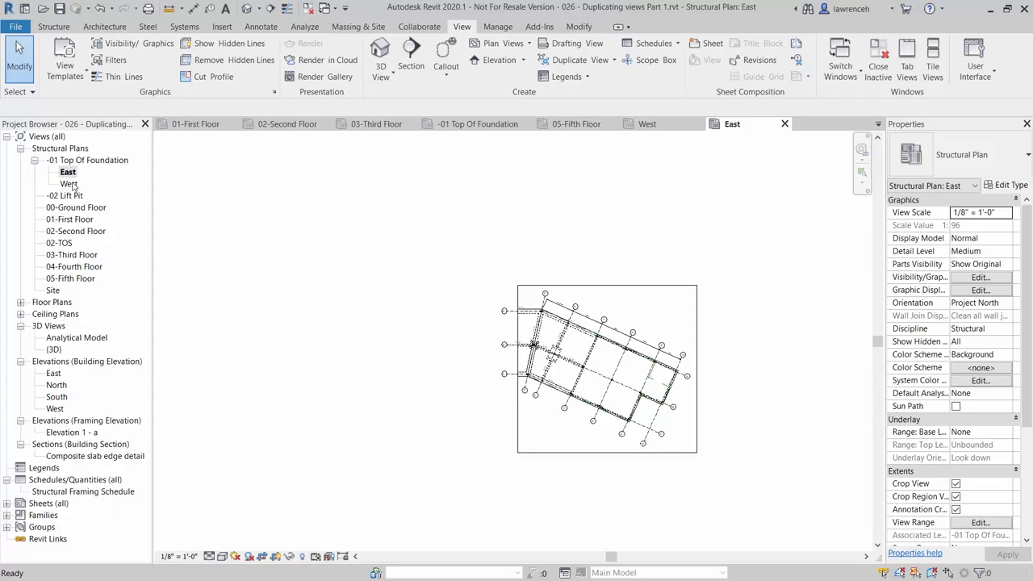
pyautogui.doubleClick(69, 184)
pyautogui.doubleClick(68, 172)
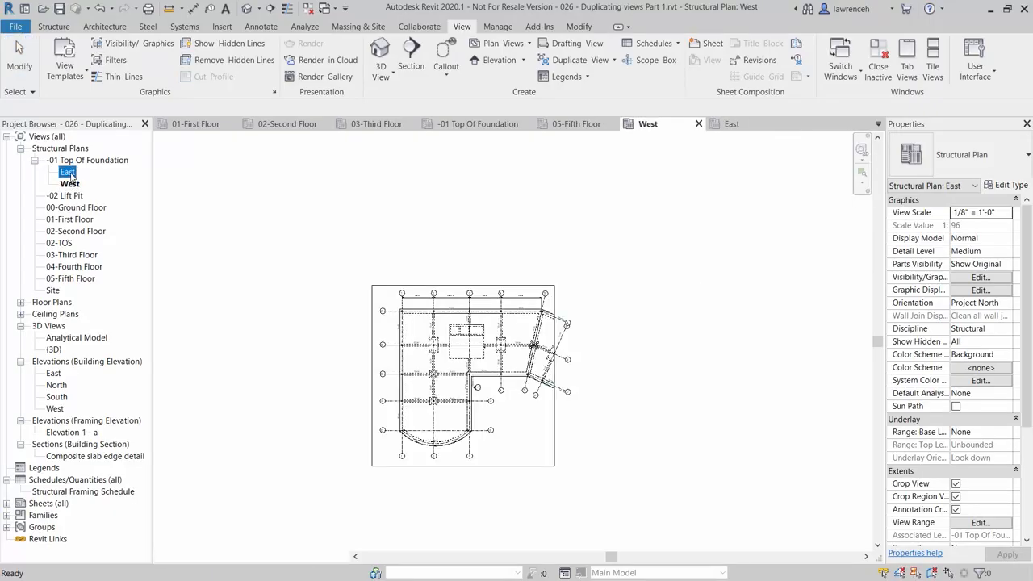